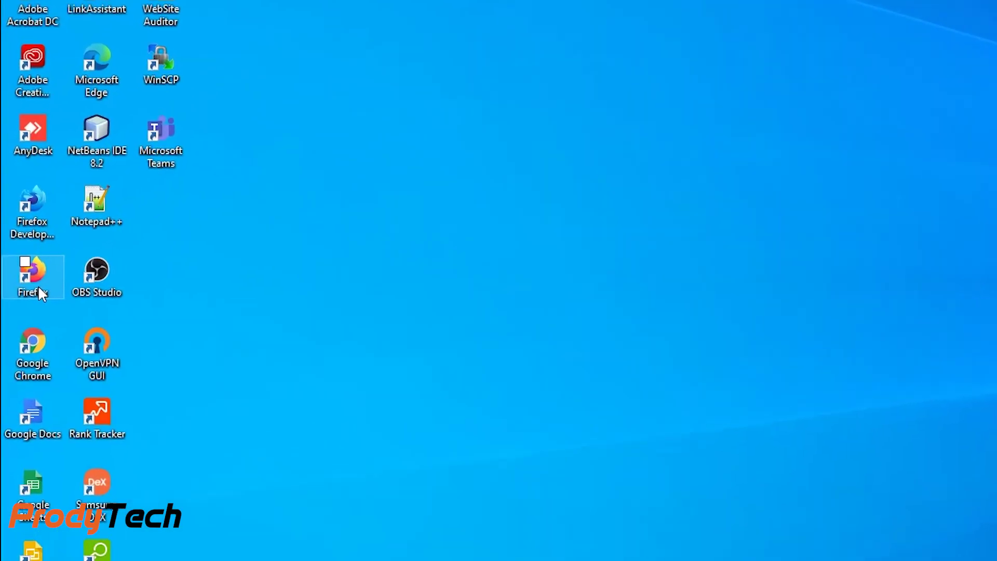
# Step: Launch Firefox and decline making it the default browser
pyautogui.click(38, 286)
pyautogui.press('F2')
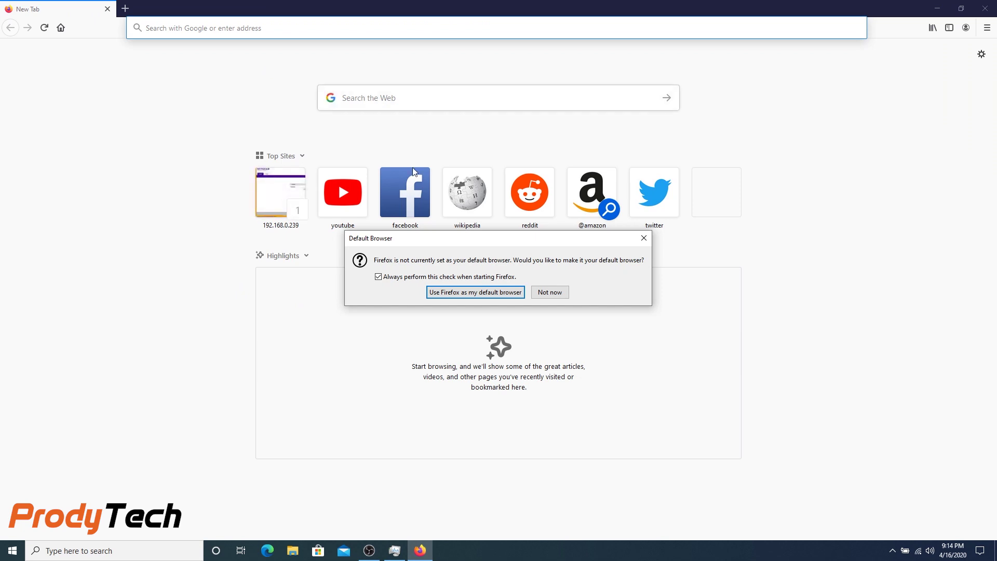
pyautogui.click(553, 294)
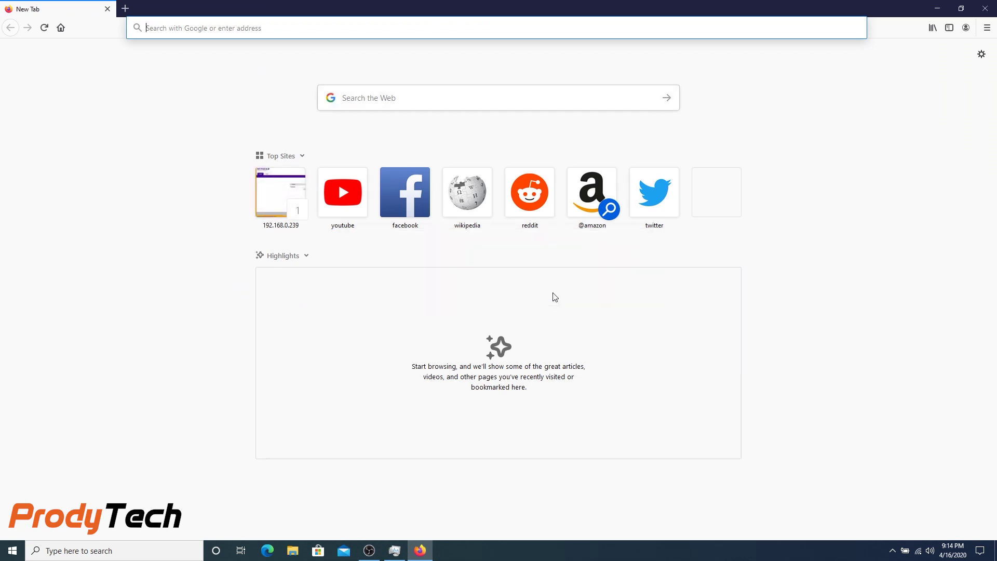
# Step: Go to google.com and search for 'pfsense'
pyautogui.click(222, 28)
pyautogui.write('google.com')
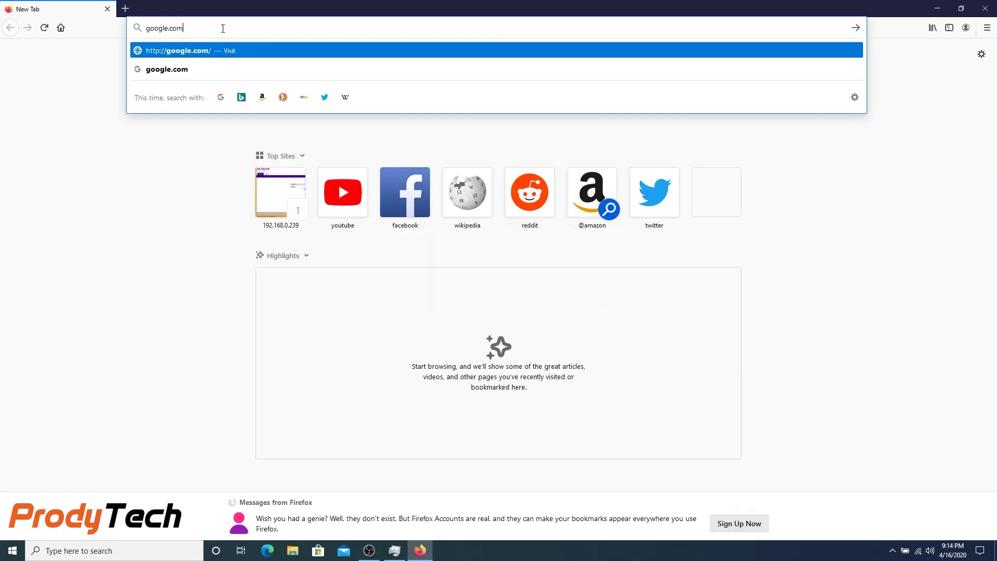
pyautogui.press('Return')
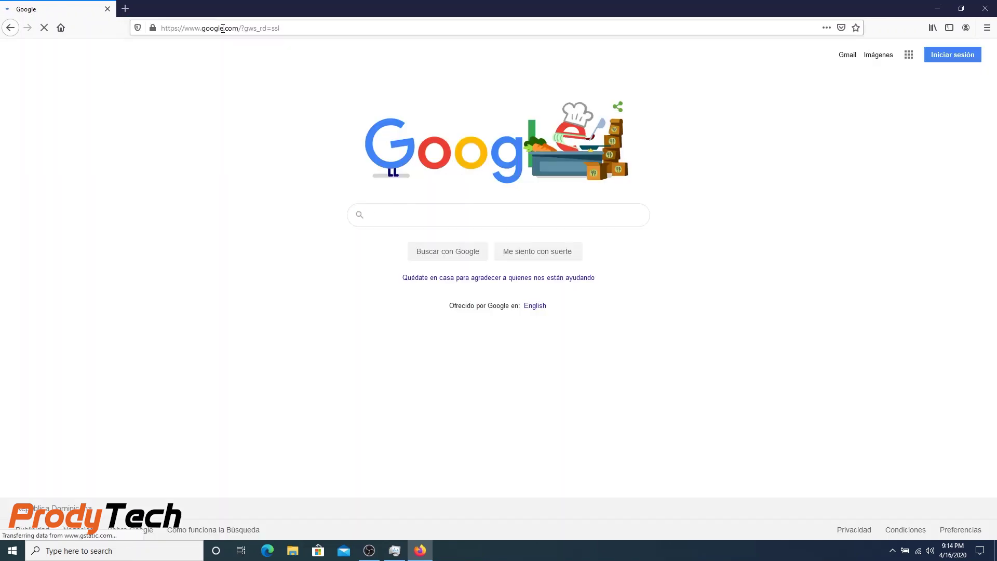
pyautogui.write('pfsense')
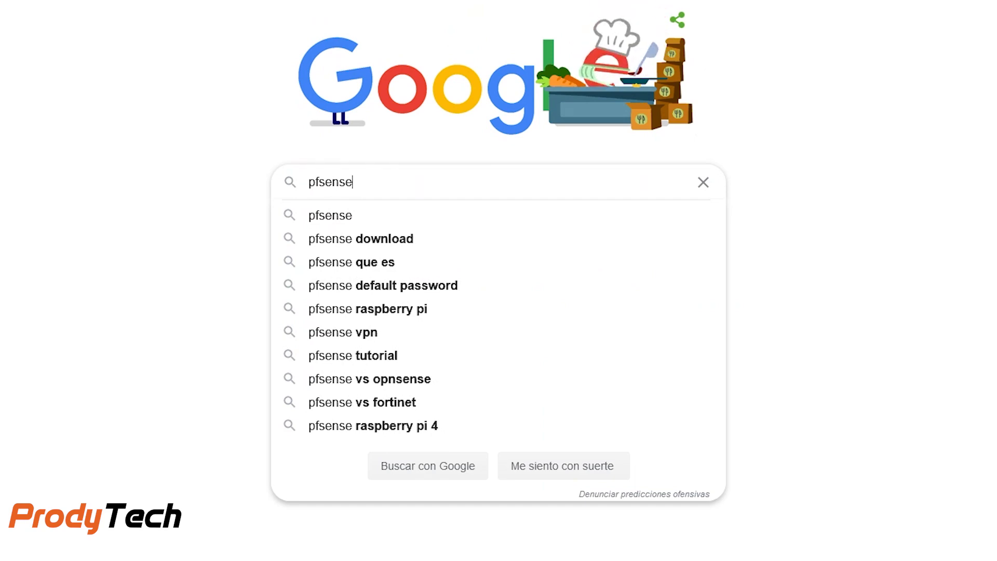
pyautogui.press('Escape')
pyautogui.press('Return')
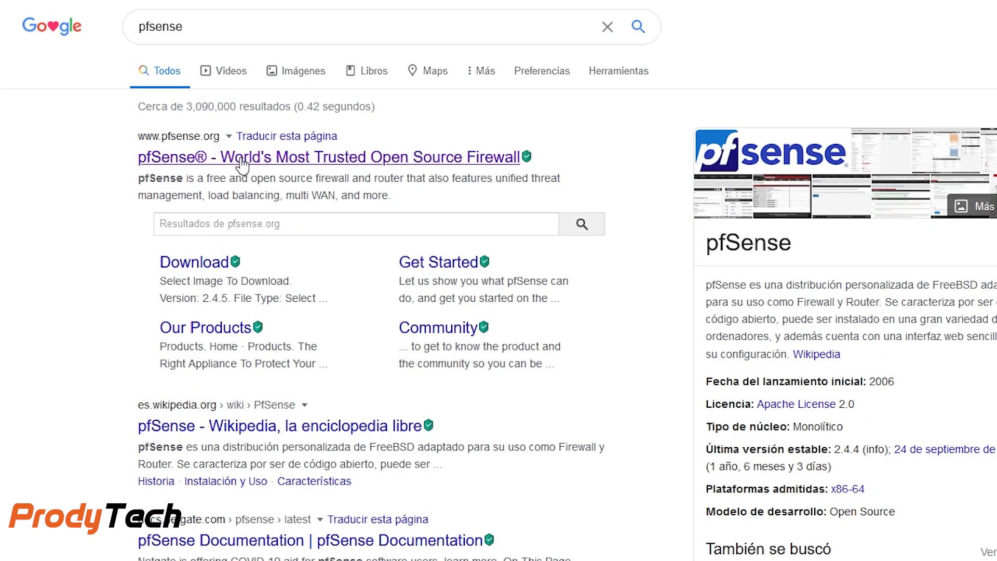
# Step: Open the pfSense site's download page and select the AMD64 (64-bit) architecture
pyautogui.click(242, 165)
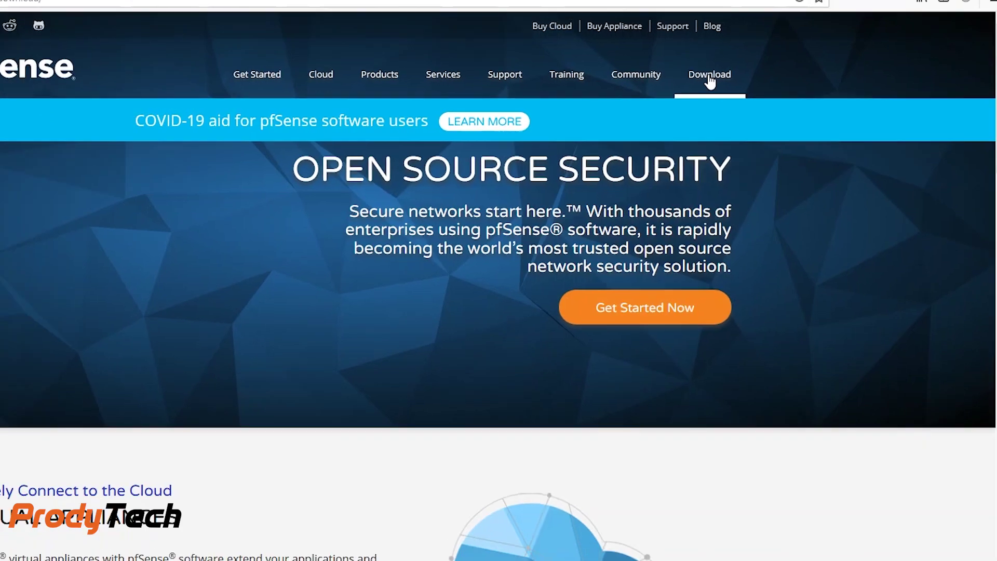
pyautogui.click(710, 76)
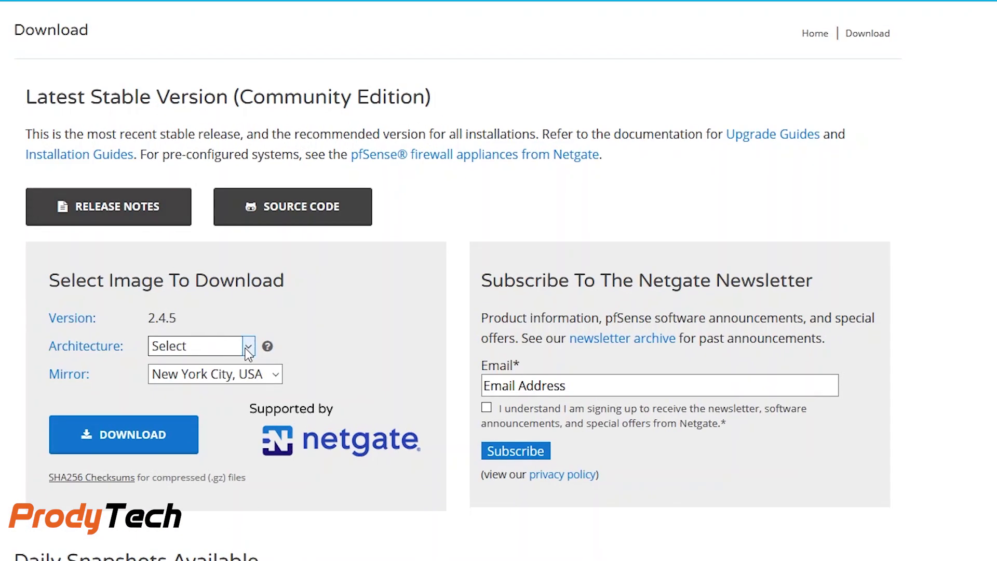
pyautogui.click(351, 370)
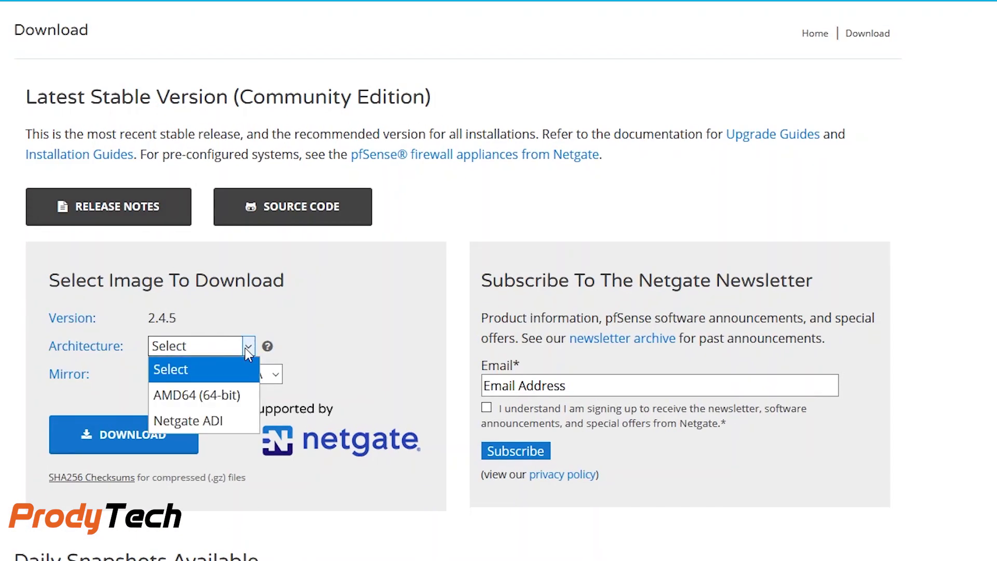
pyautogui.click(231, 394)
pyautogui.scroll(-2, 83, 377)
pyautogui.scroll(-1, 86, 368)
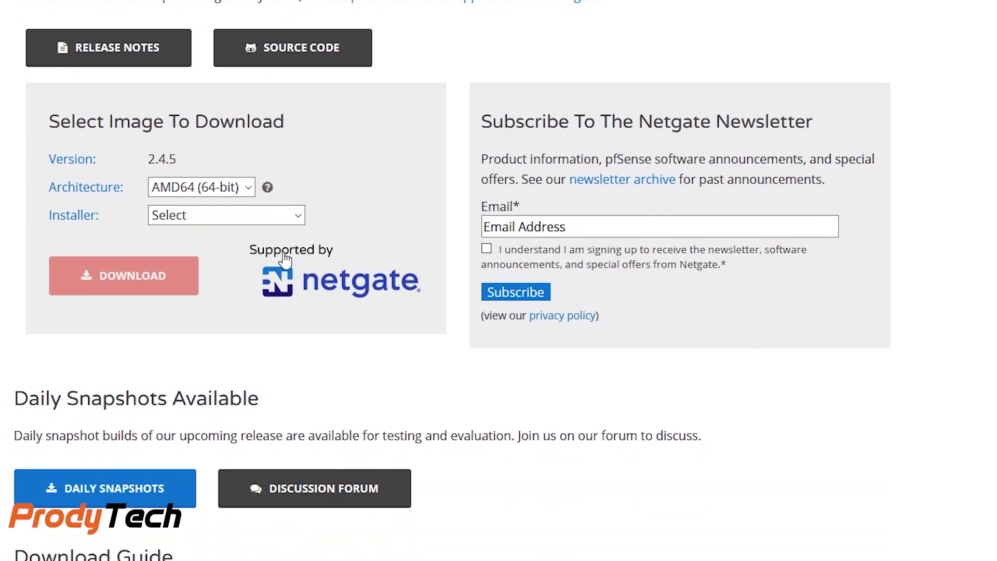
pyautogui.scroll(2, 307, 260)
# Step: Choose the CD Image (ISO) Installer and save the downloaded file
pyautogui.click(300, 297)
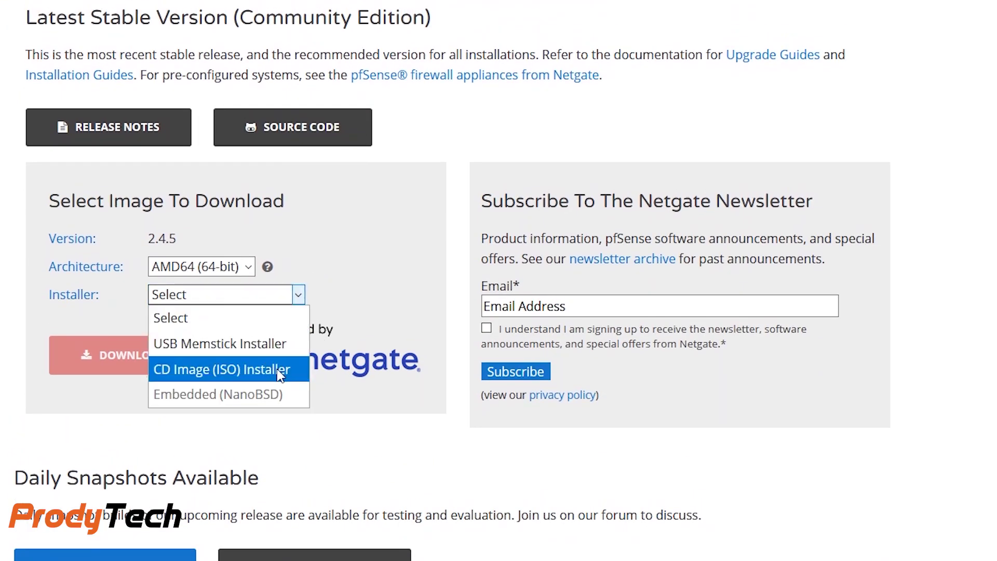
pyautogui.click(251, 370)
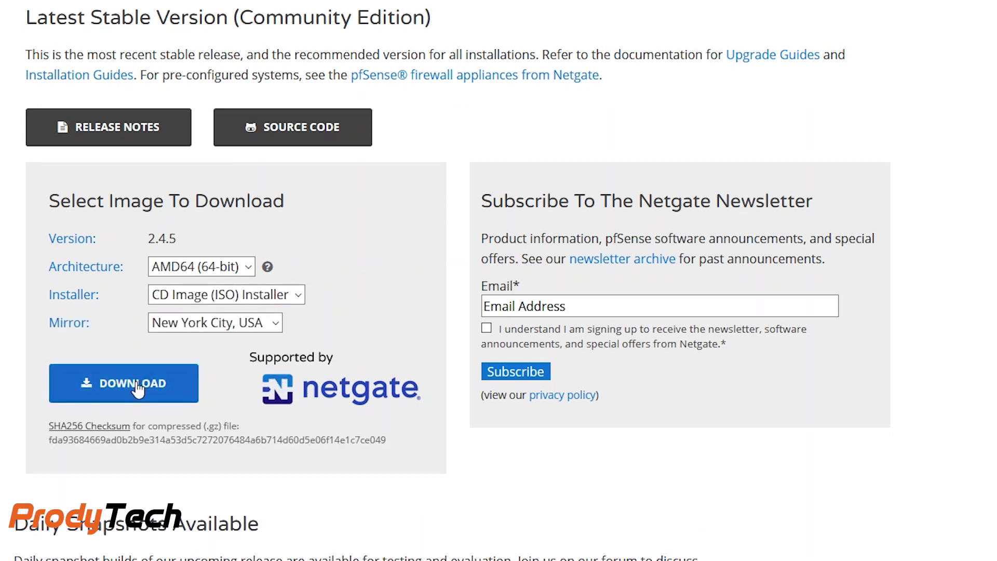
pyautogui.click(138, 388)
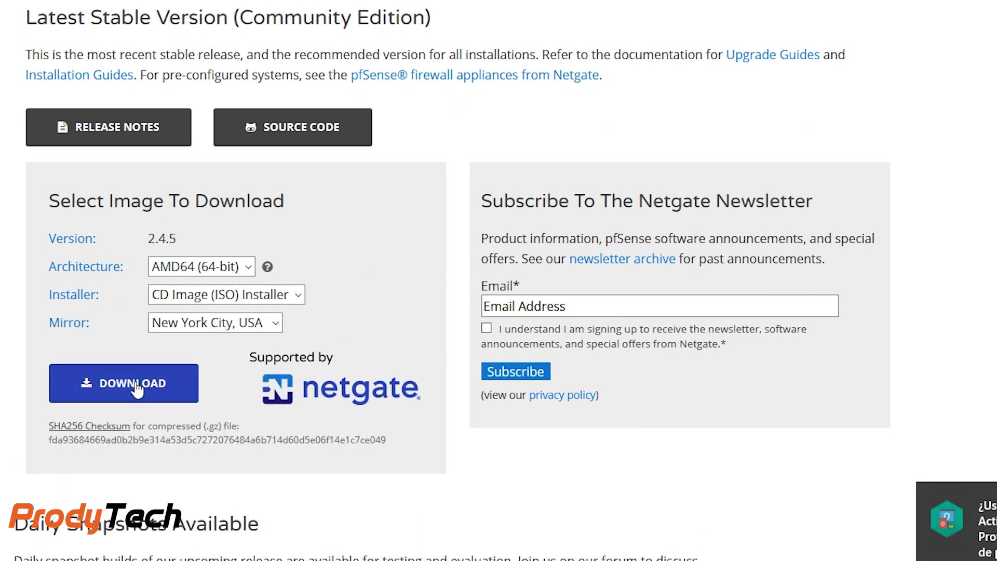
pyautogui.click(123, 382)
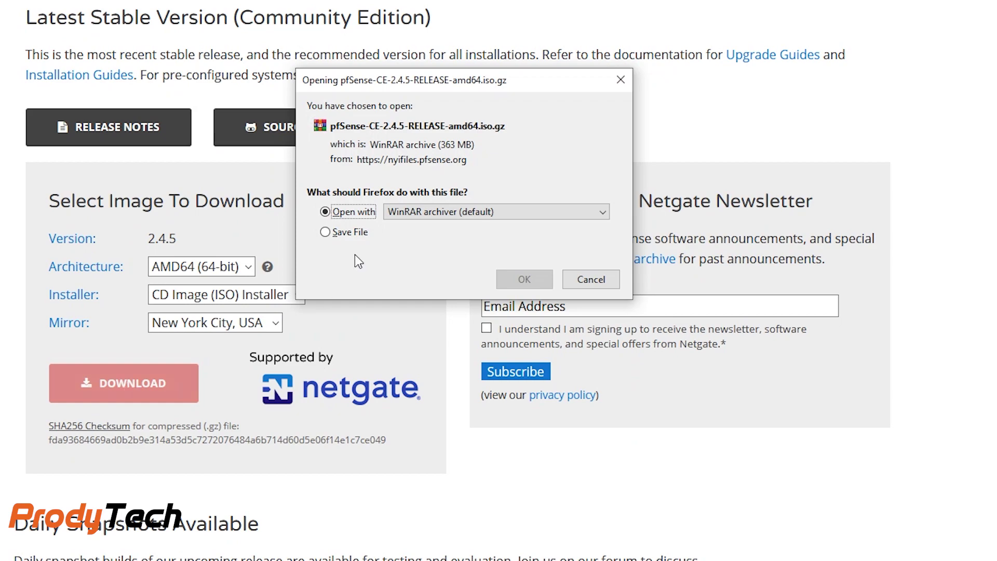
pyautogui.click(333, 233)
pyautogui.click(525, 279)
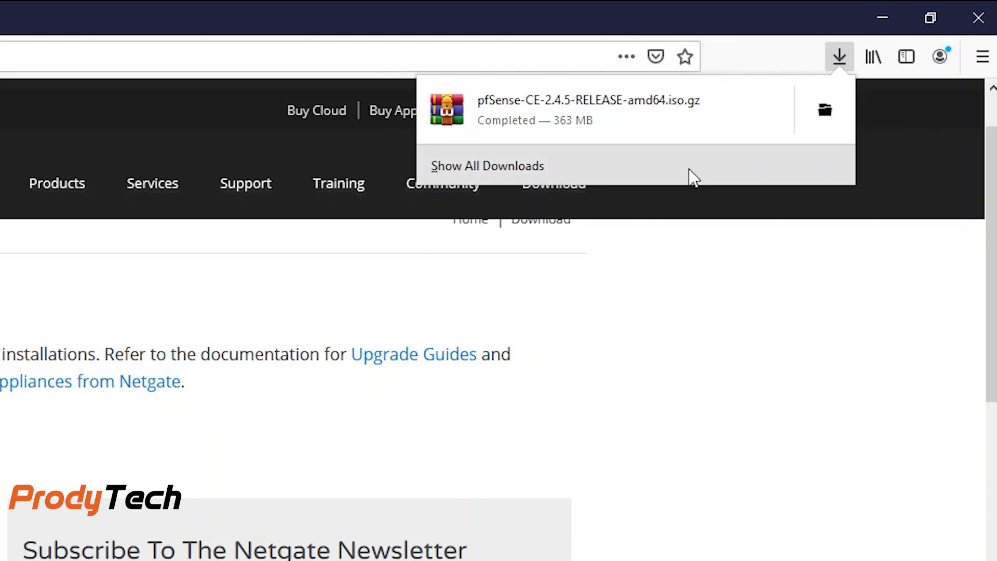
# Step: Bring up the options menu for the finished pfSense download
pyautogui.rightClick(664, 110)
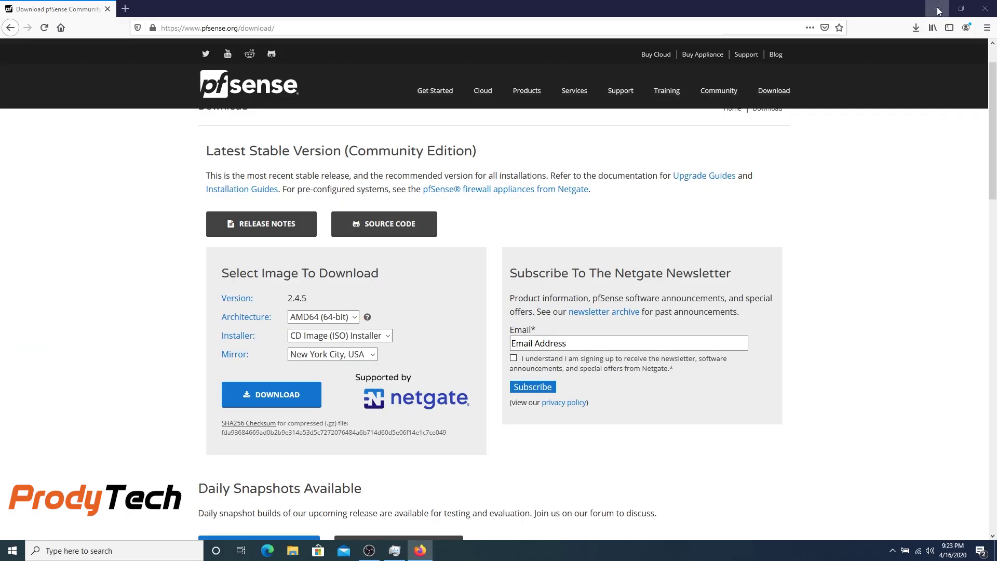
# Step: Show the download in its folder and extract the pfSense .iso.gz archive with WinRAR
pyautogui.click(938, 9)
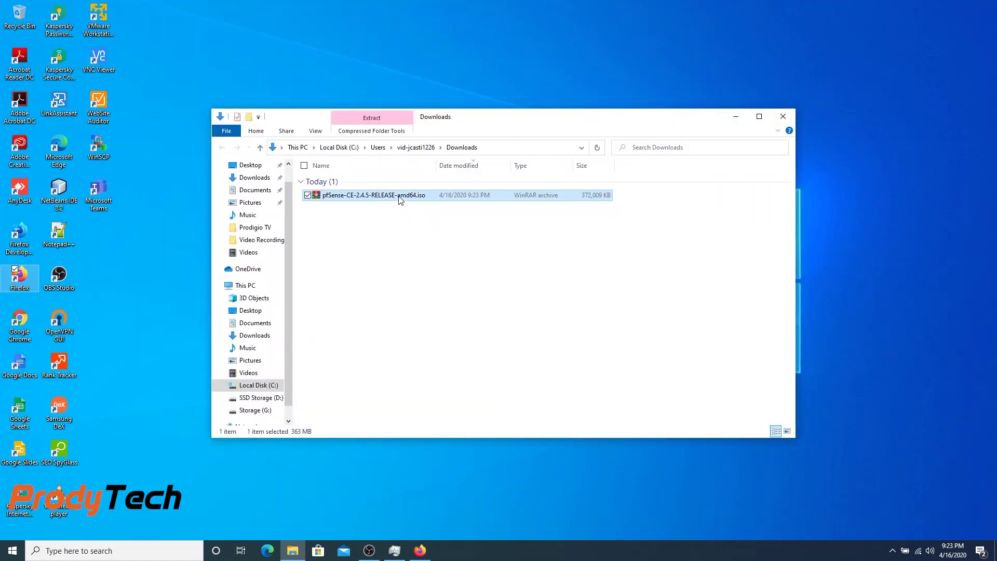
pyautogui.moveTo(436, 165); pyautogui.dragTo(472, 165)
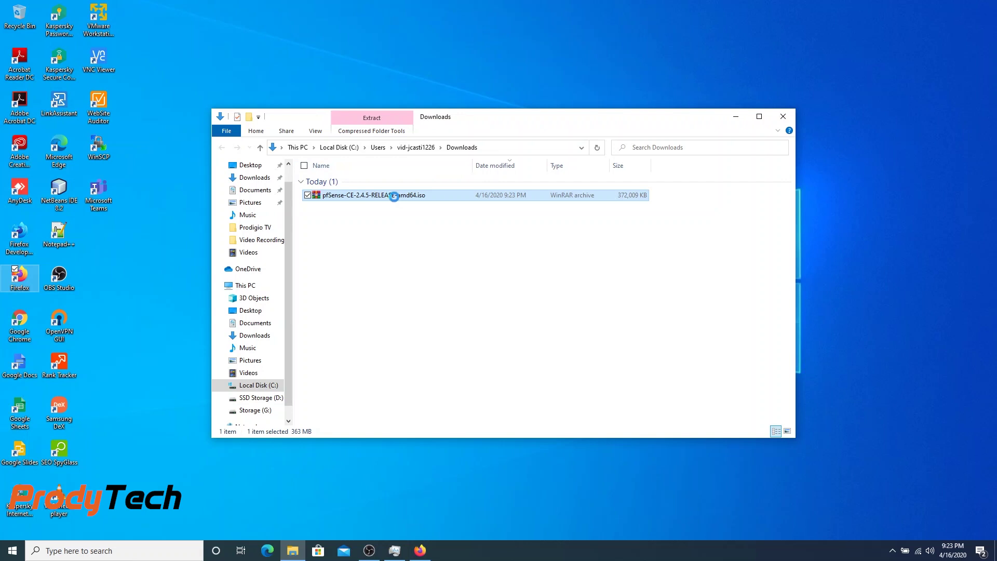
pyautogui.rightClick(384, 196)
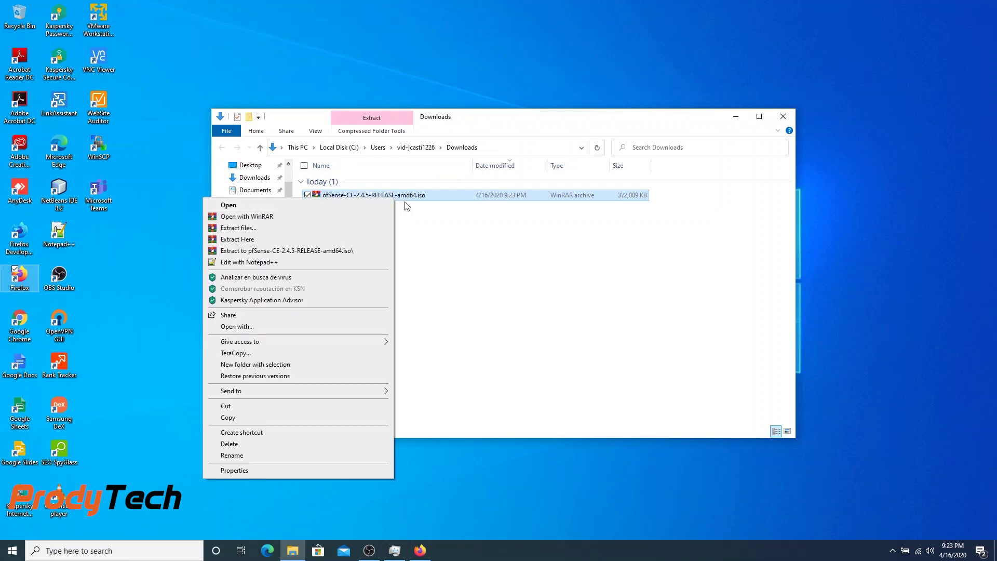
pyautogui.click(367, 251)
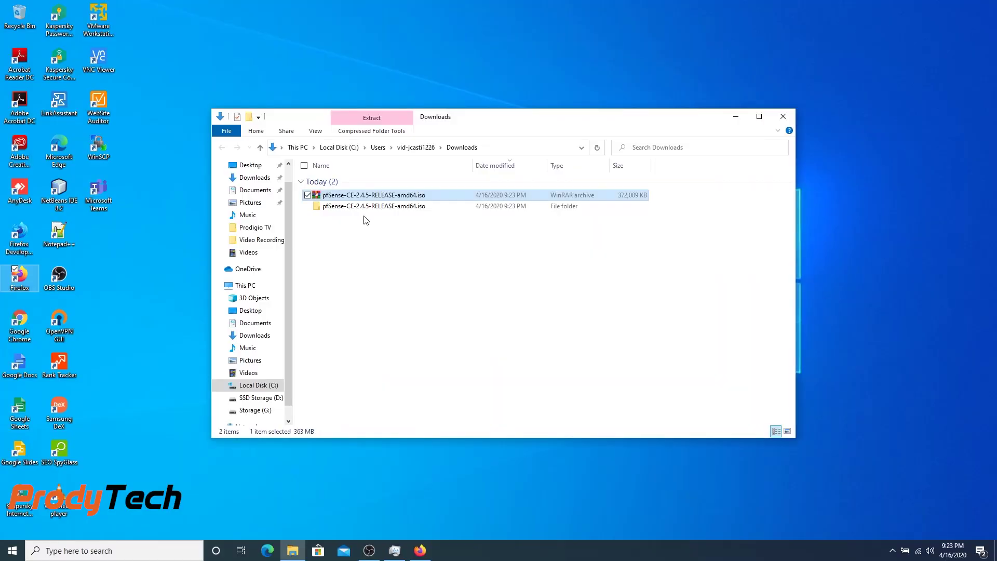
# Step: Open the extracted folder showing the 720,684 KB disc image, then launch VMware Player
pyautogui.doubleClick(269, 151)
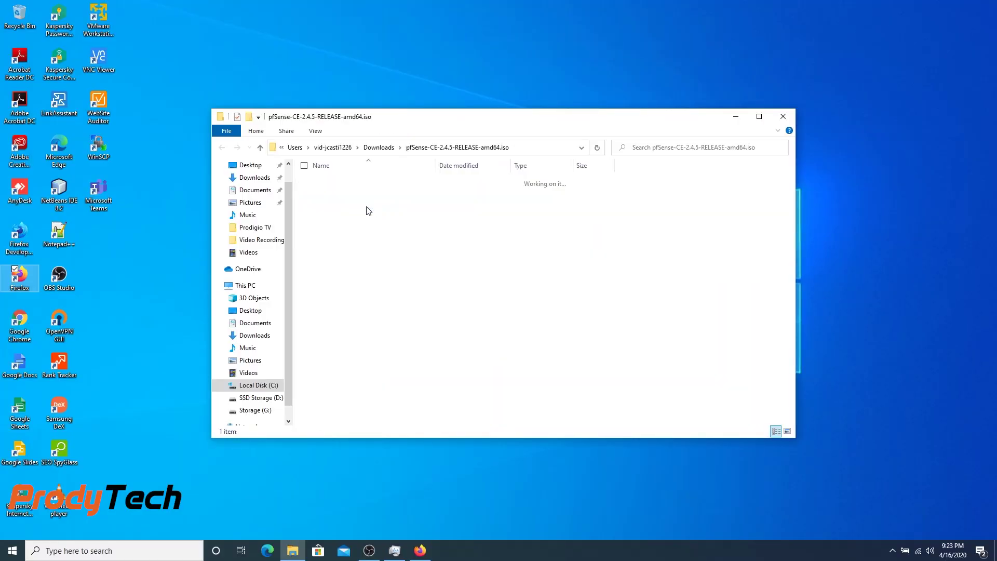
pyautogui.moveTo(437, 163); pyautogui.dragTo(461, 163)
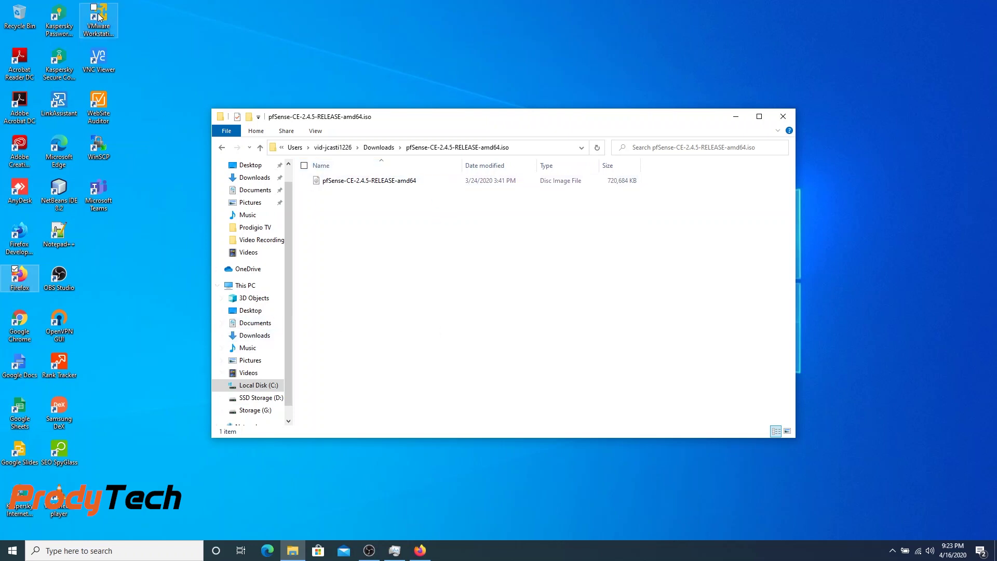
pyautogui.click(99, 21)
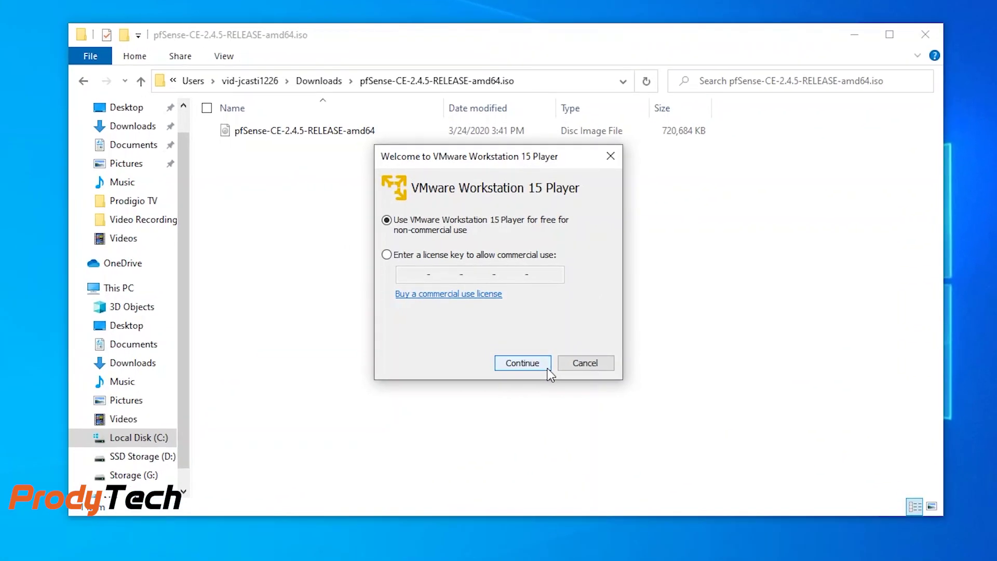
# Step: Keep free non-commercial use, finish the welcome, centre the window, and start a new VM
pyautogui.click(529, 369)
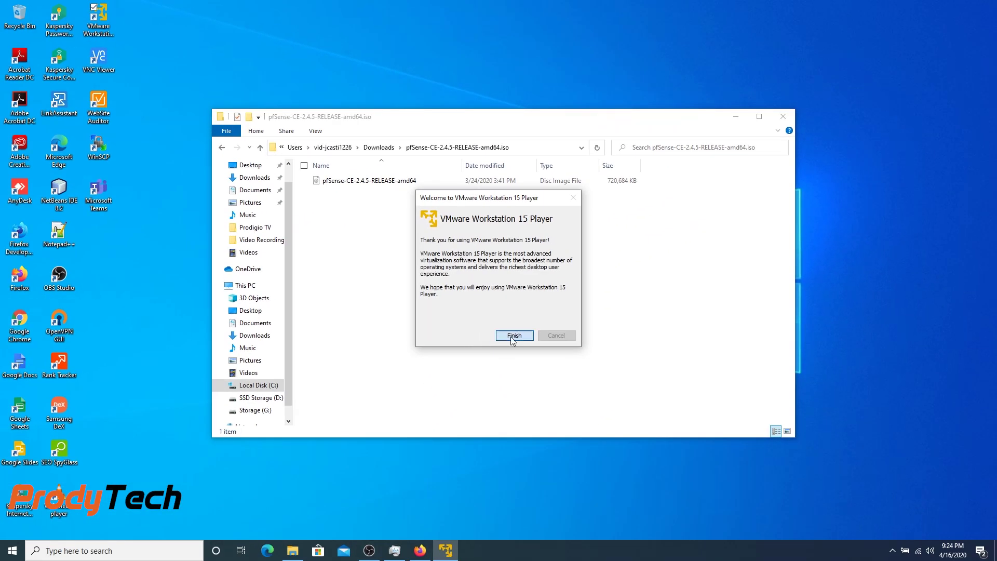
pyautogui.click(514, 336)
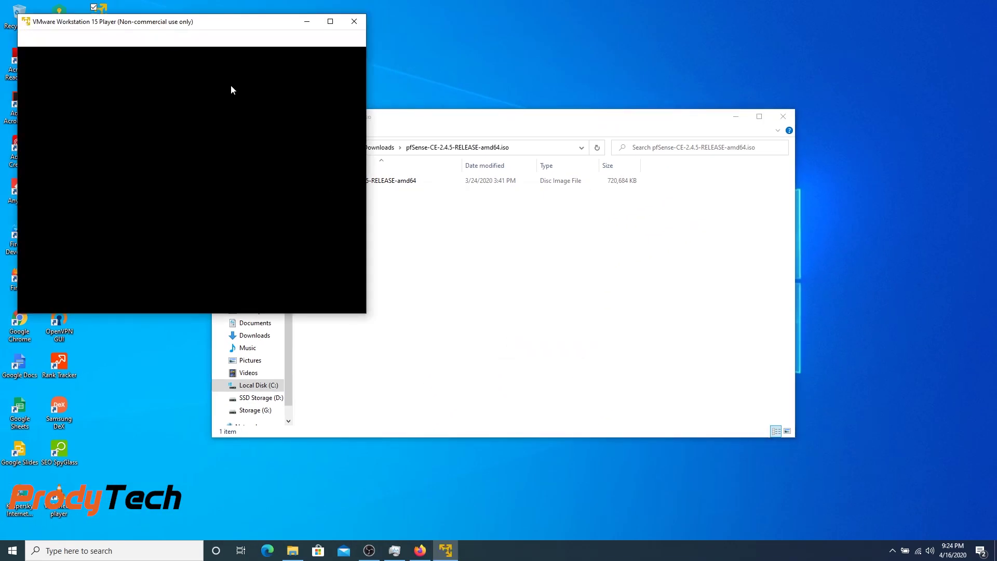
pyautogui.moveTo(216, 23); pyautogui.dragTo(558, 105)
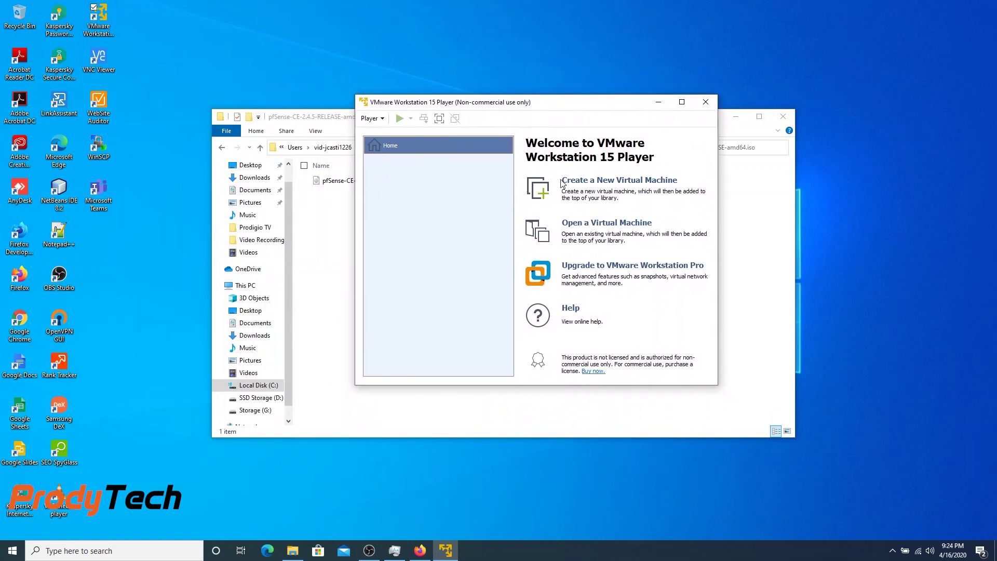
pyautogui.click(589, 182)
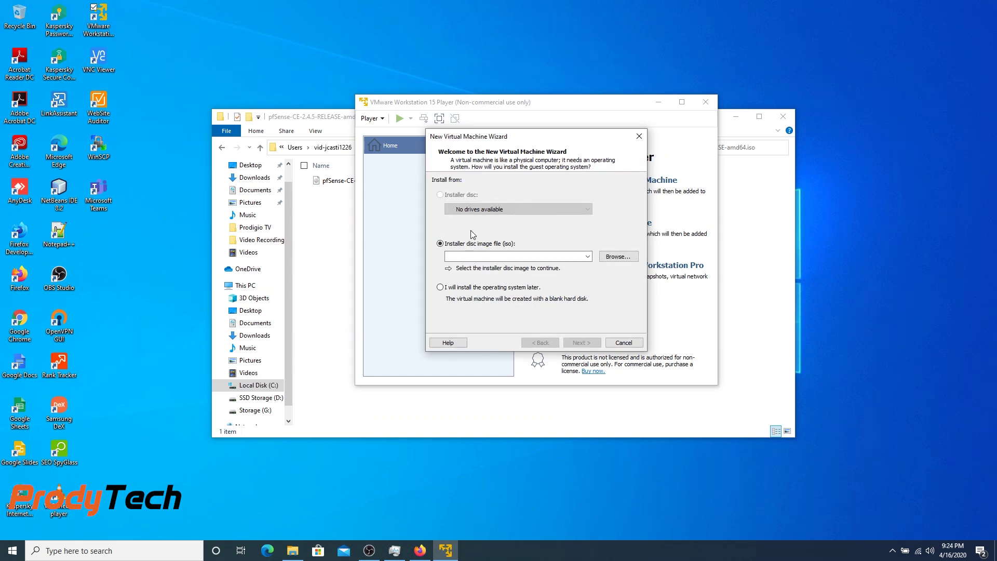
# Step: Use pfSense-CE-2.4.5-RELEASE-amd64.iso from the D: Downloads folder as the installer disc
pyautogui.click(622, 257)
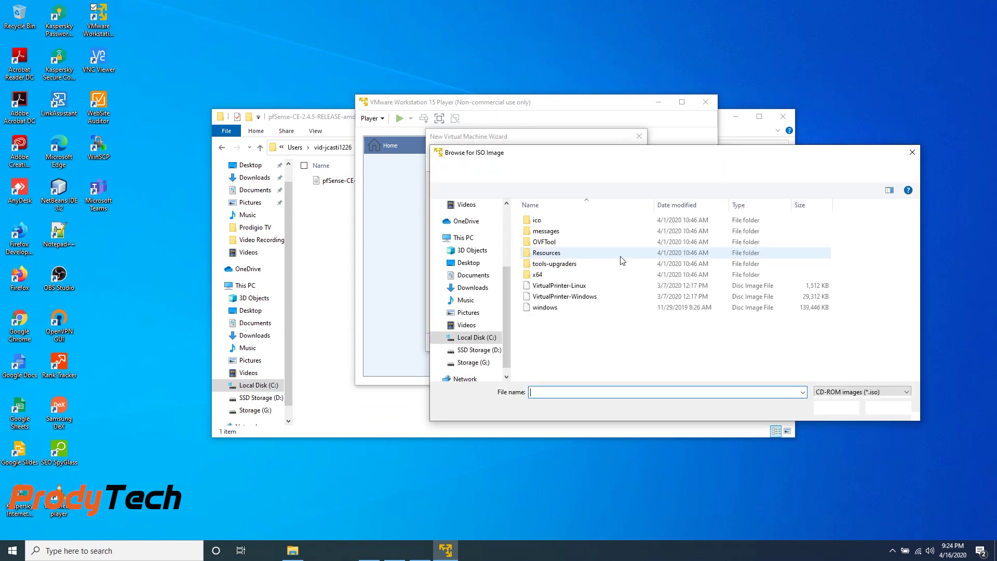
pyautogui.click(478, 349)
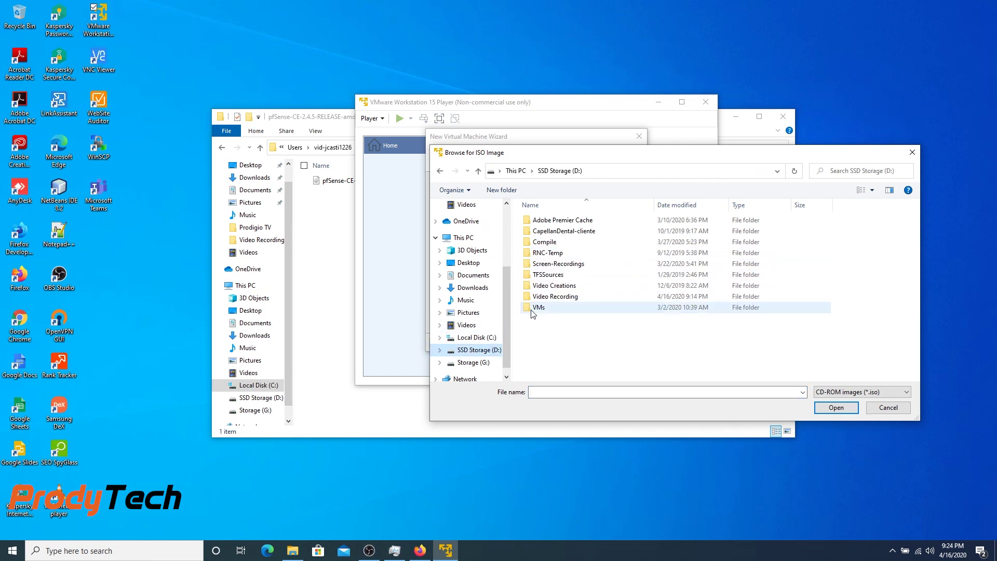
pyautogui.click(473, 274)
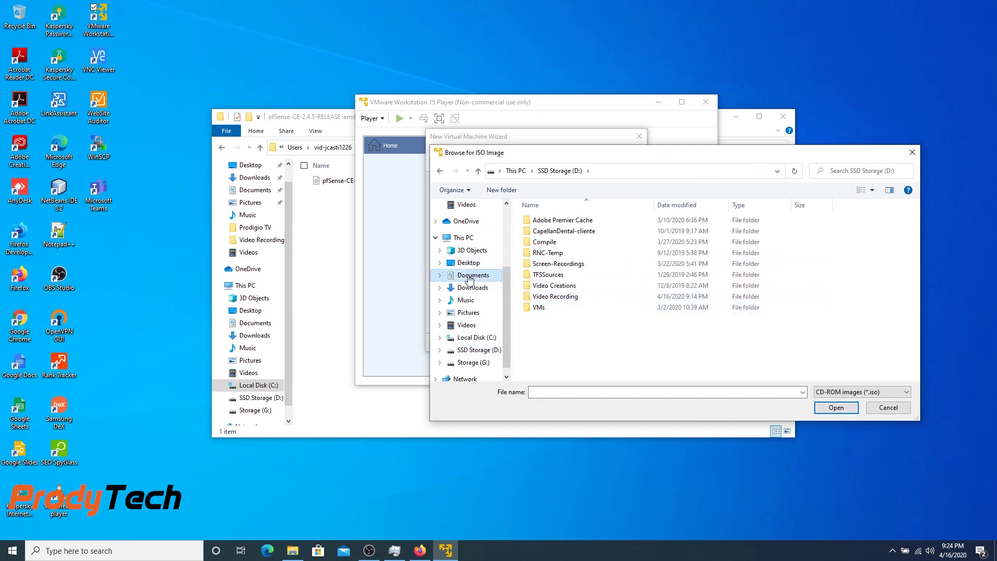
pyautogui.click(473, 288)
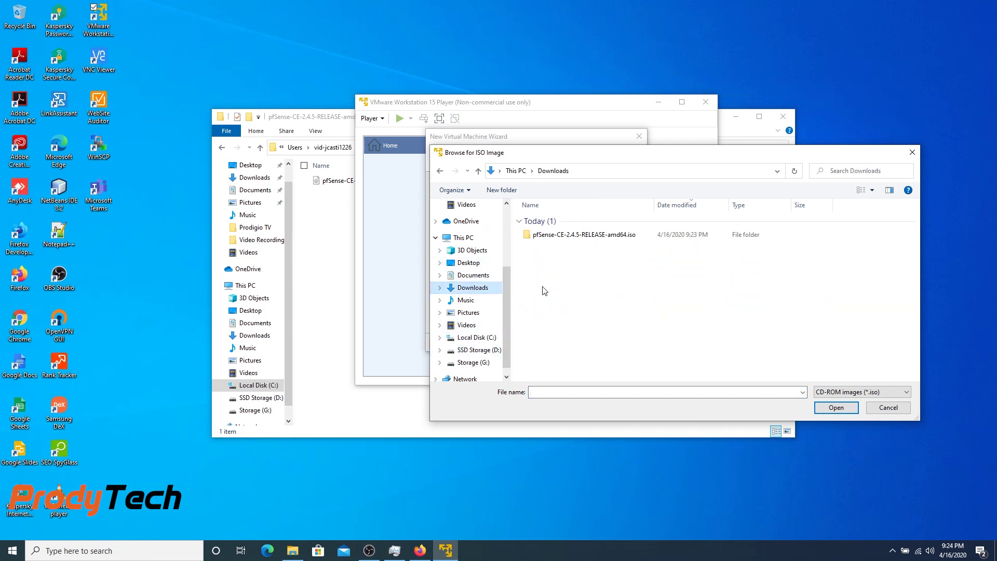
pyautogui.doubleClick(574, 231)
pyautogui.doubleClick(576, 221)
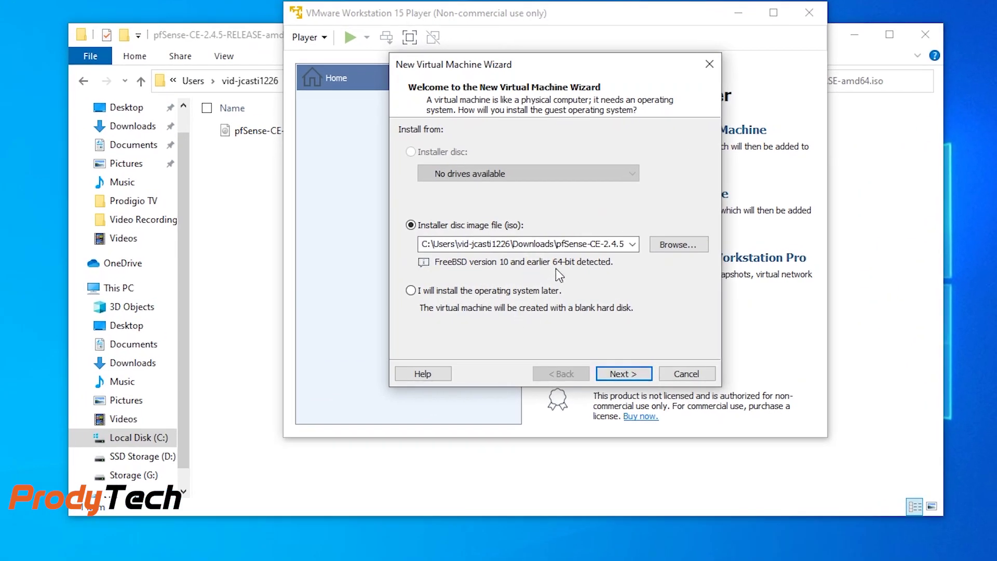
pyautogui.click(620, 374)
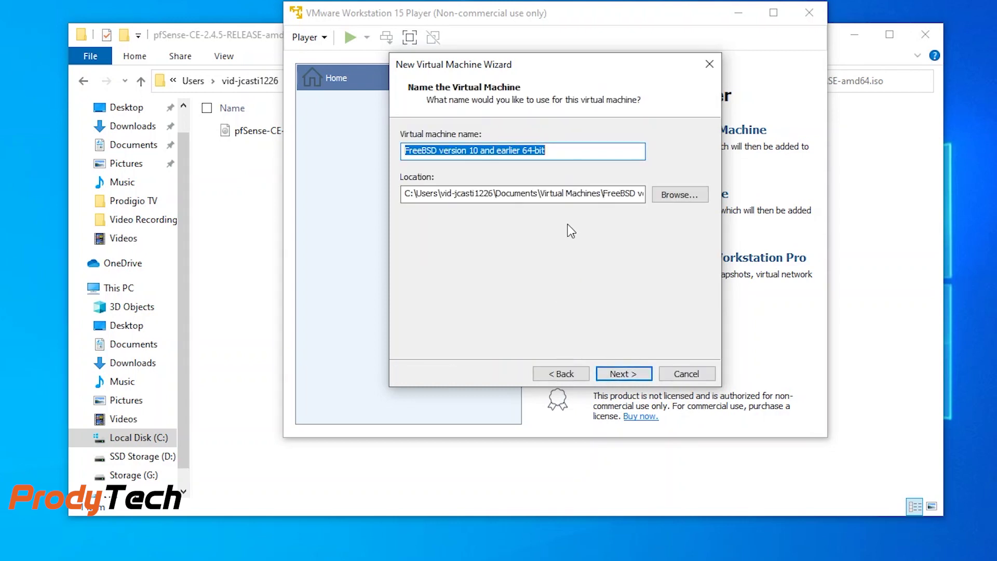
# Step: Store the VM in a new folder D:\VMs\pfsense 2.4.5 and keep the 20 GB disk
pyautogui.click(675, 195)
pyautogui.scroll(-2, 483, 326)
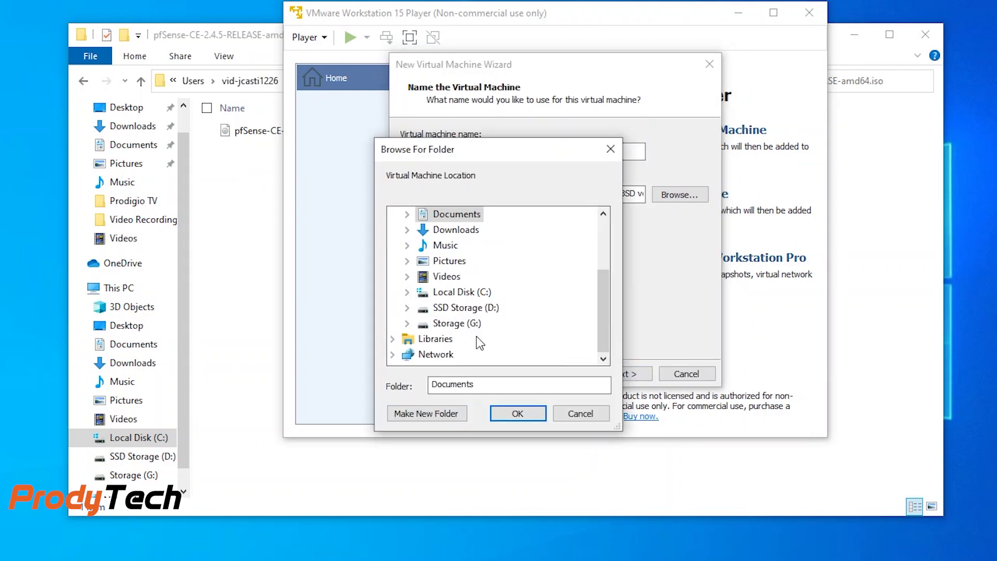
pyautogui.click(408, 308)
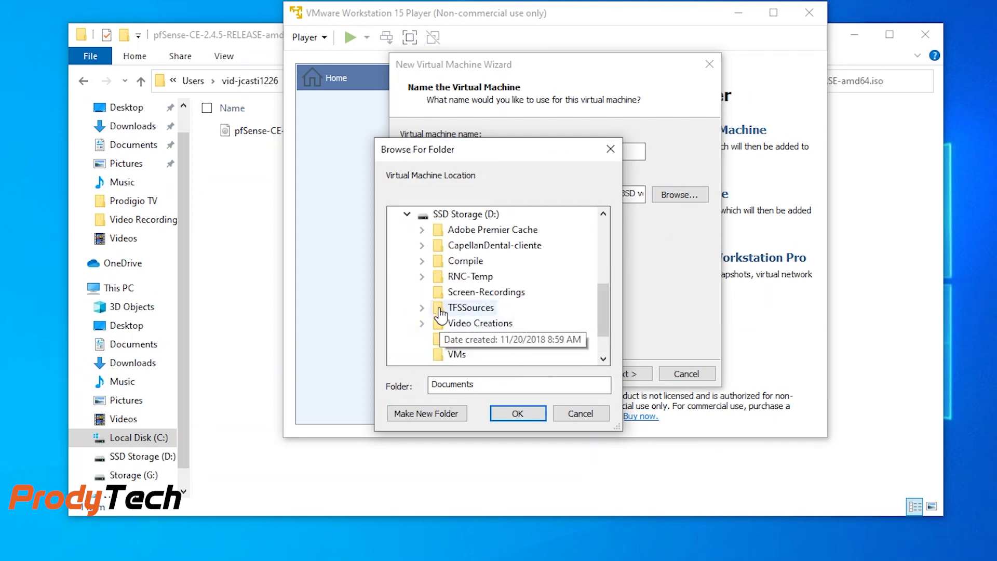
pyautogui.scroll(-1, 441, 314)
pyautogui.click(456, 307)
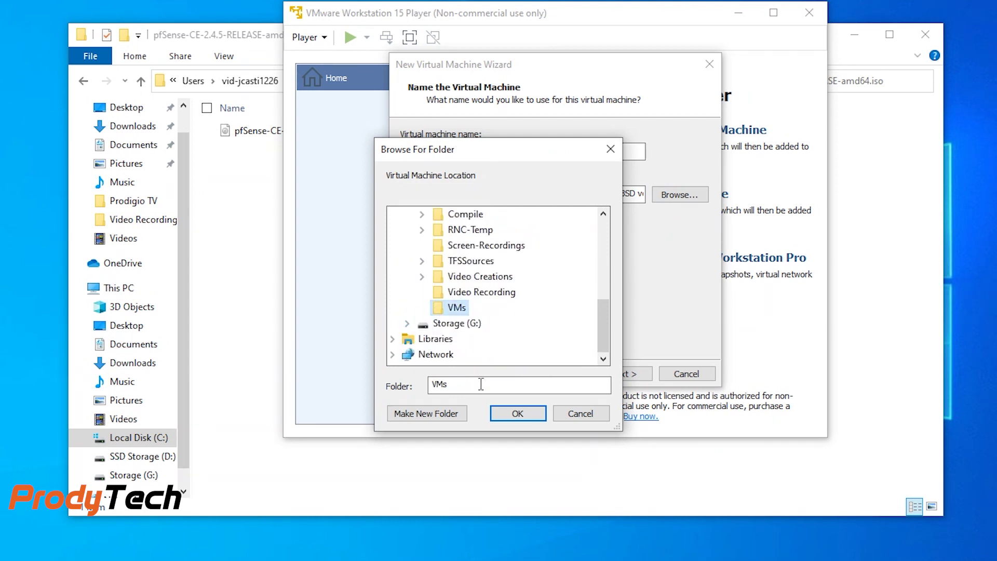
pyautogui.click(454, 414)
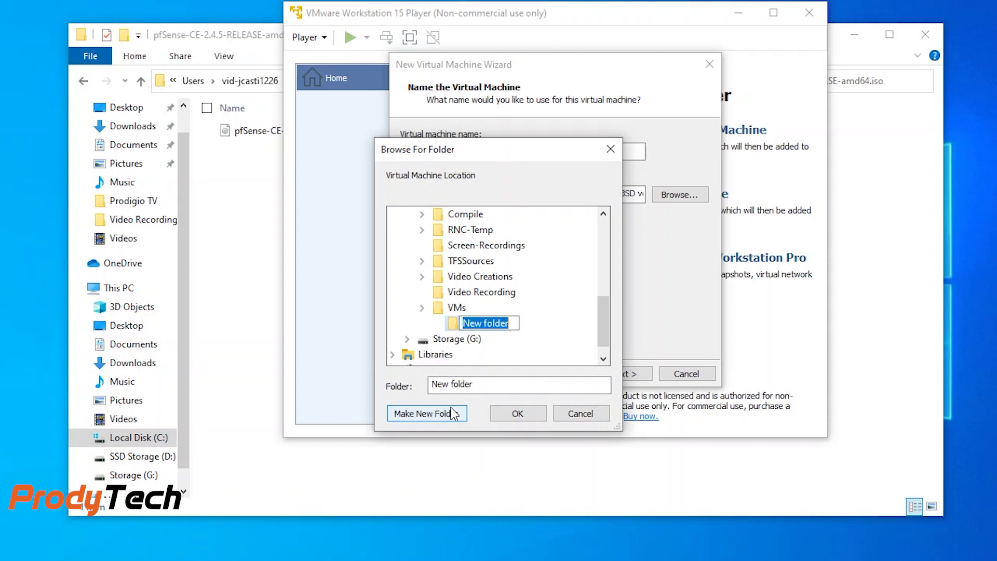
pyautogui.write('pfse')
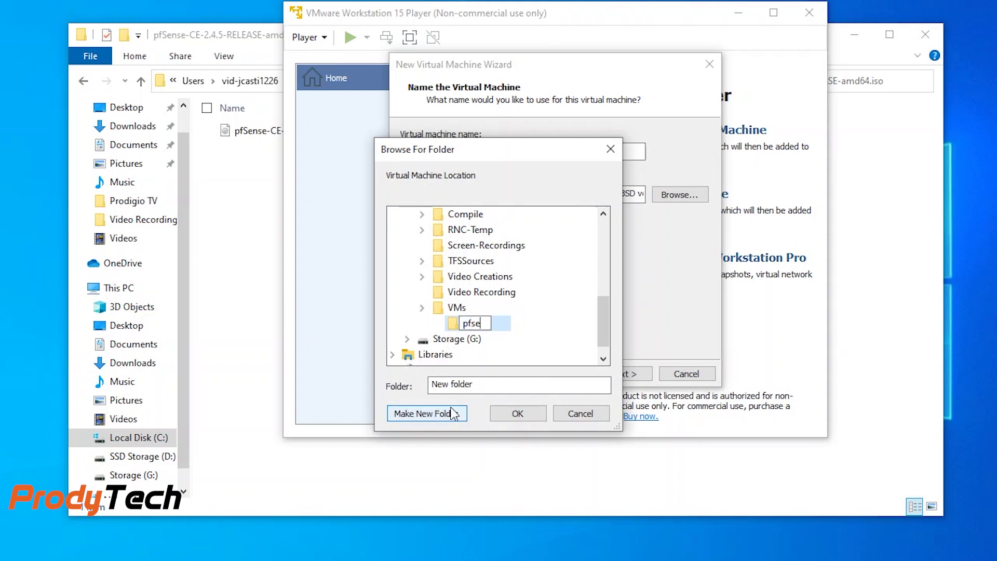
pyautogui.write('nse 2.4.5')
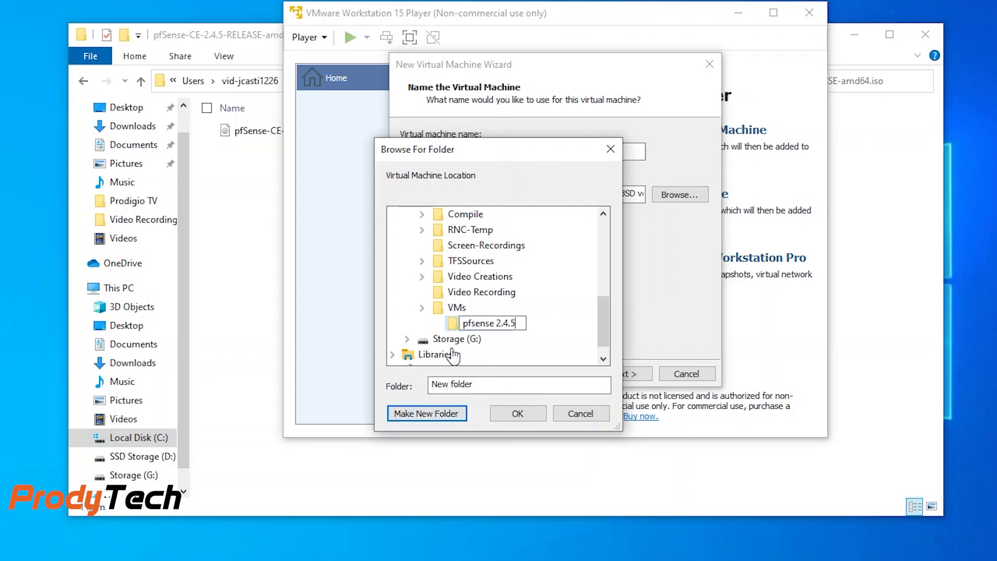
pyautogui.click(445, 328)
pyautogui.click(517, 413)
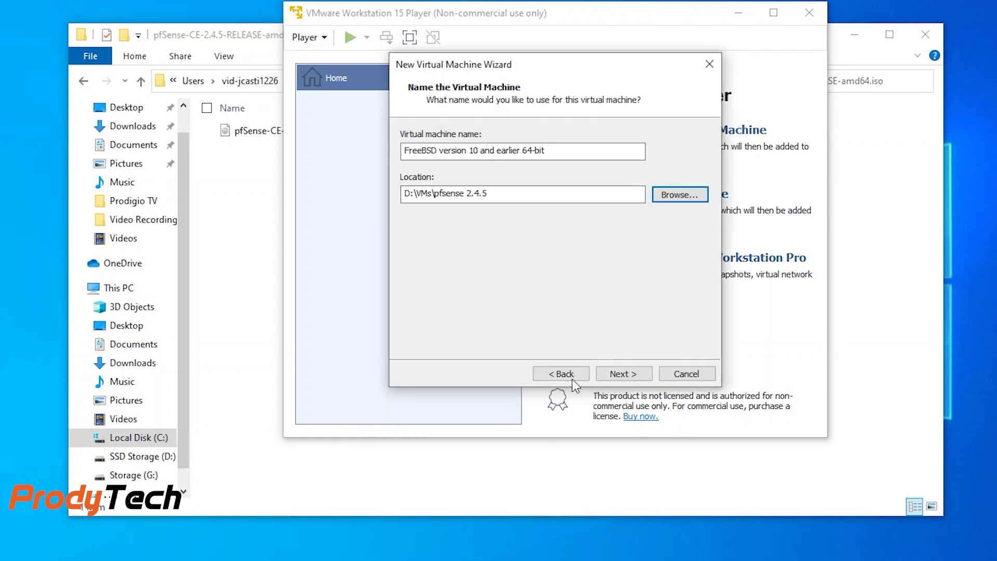
pyautogui.click(629, 373)
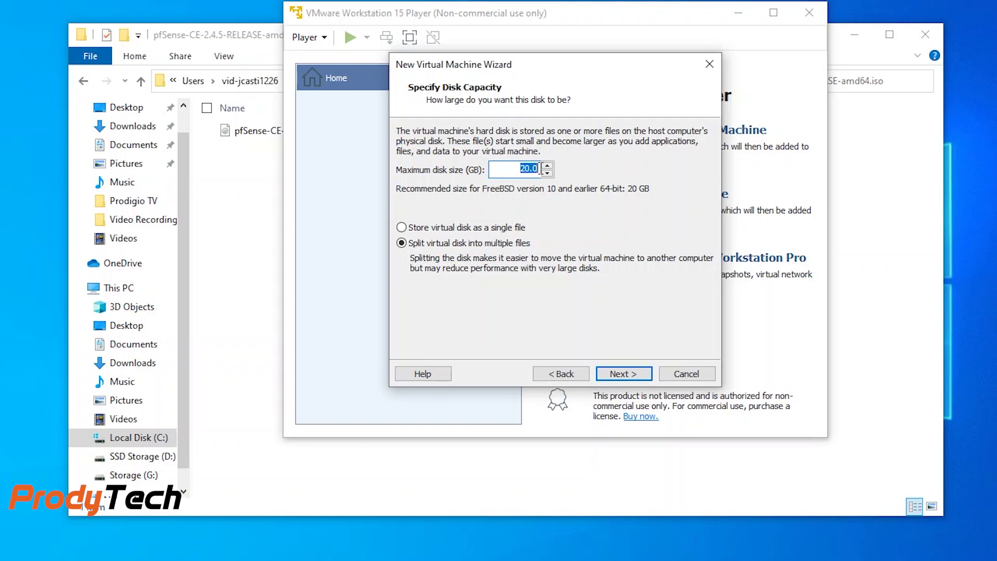
pyautogui.click(618, 375)
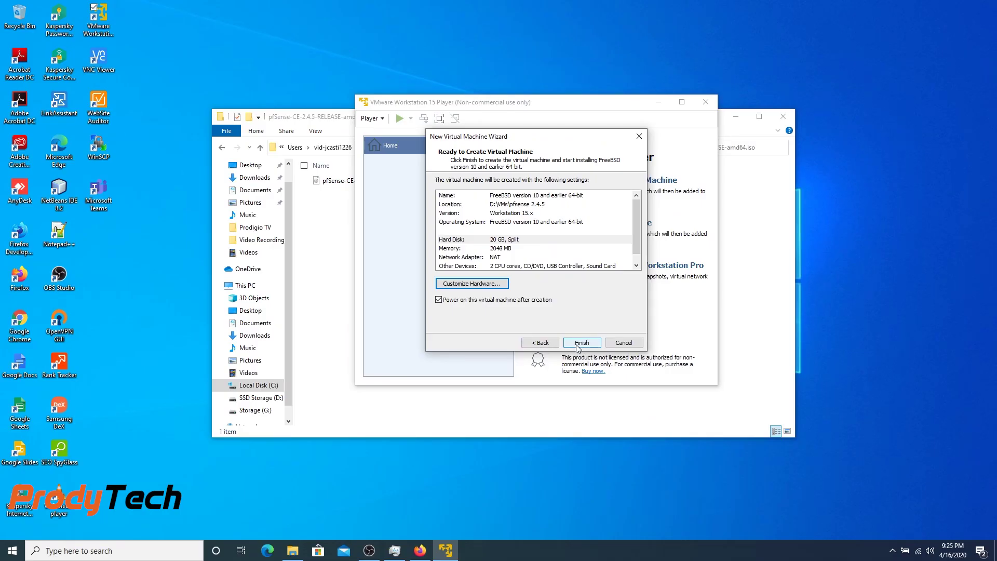
# Step: Create and power on the pfSense VM, reposition its window, and focus the console
pyautogui.click(577, 344)
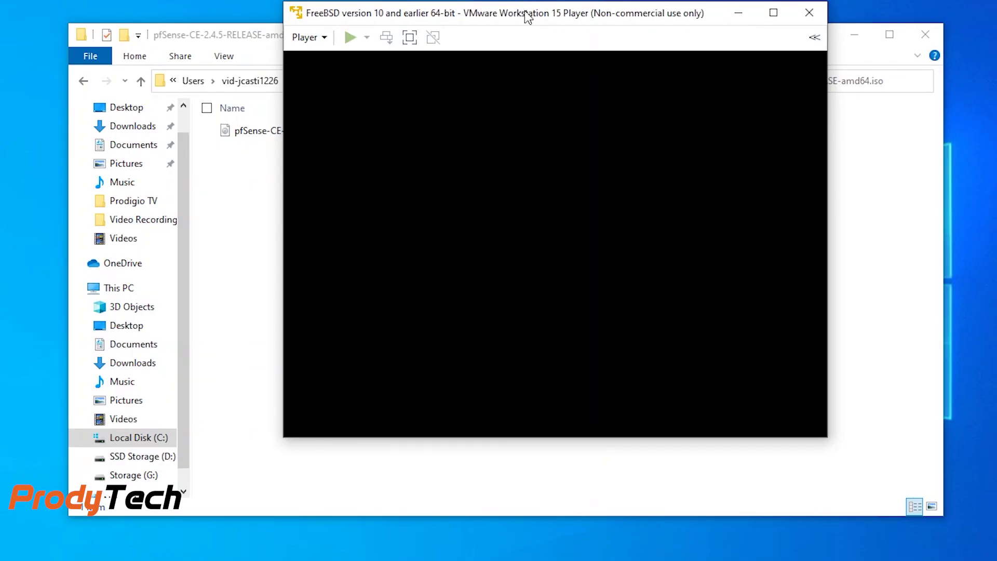
pyautogui.moveTo(531, 19); pyautogui.dragTo(509, 31)
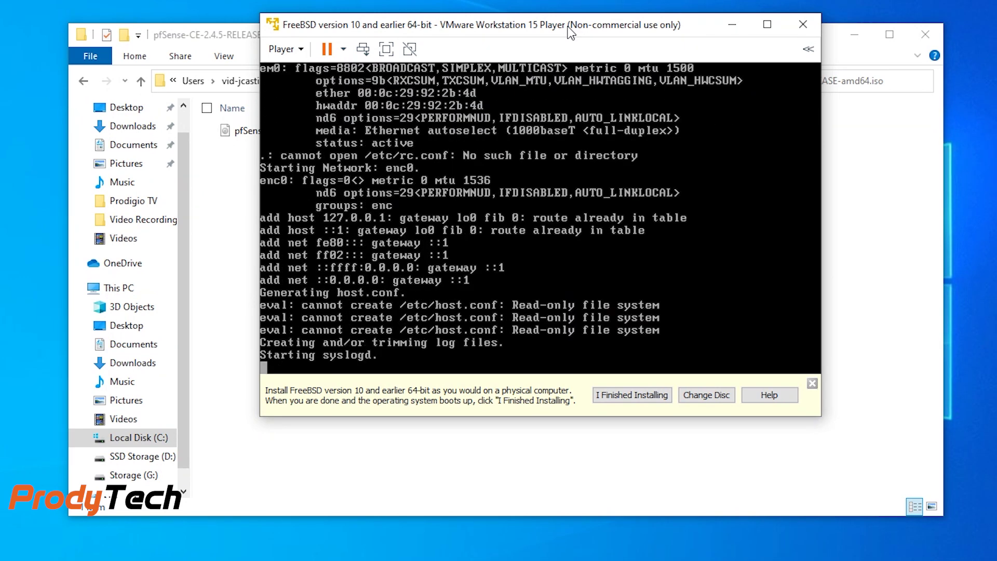
pyautogui.click(284, 64)
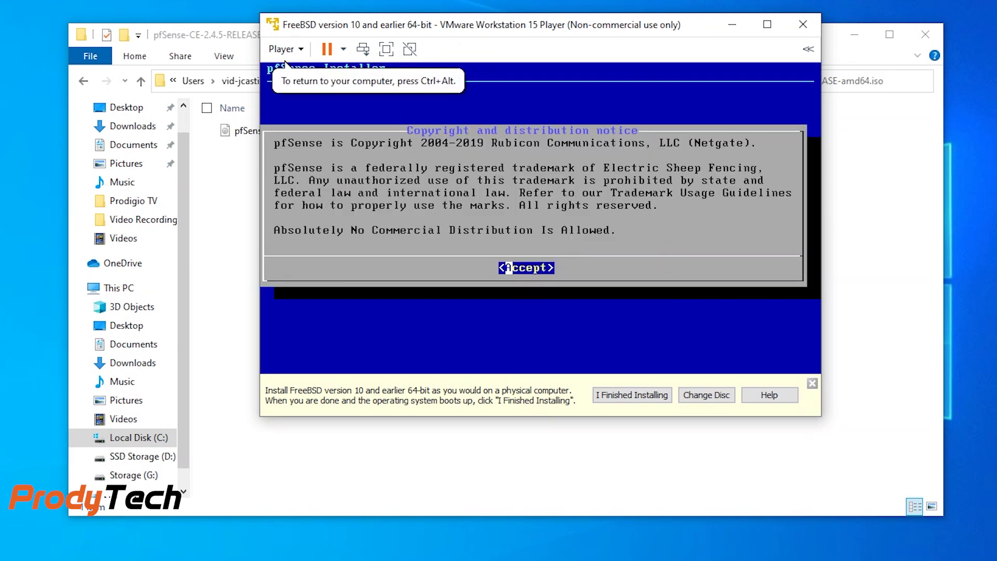
# Step: Install pfSense with the default US keymap and Auto (UFS) partitioning, skipping the final shell
pyautogui.press('Return')
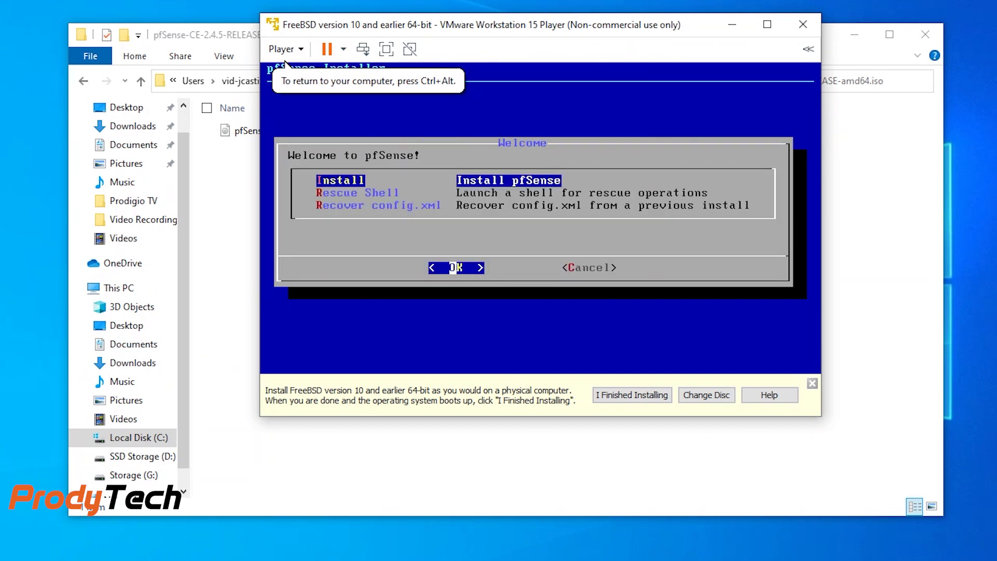
pyautogui.press('Return')
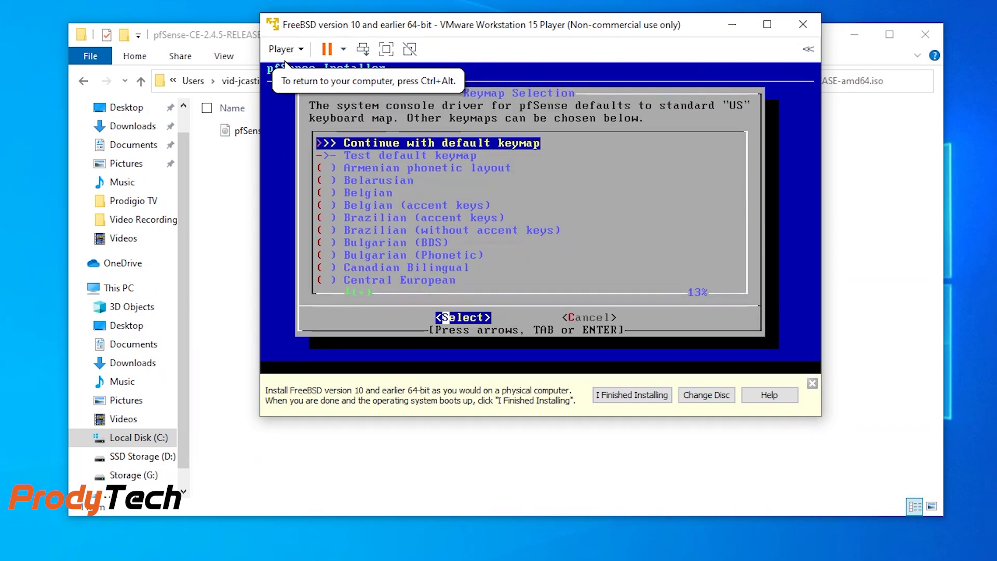
pyautogui.press('Return')
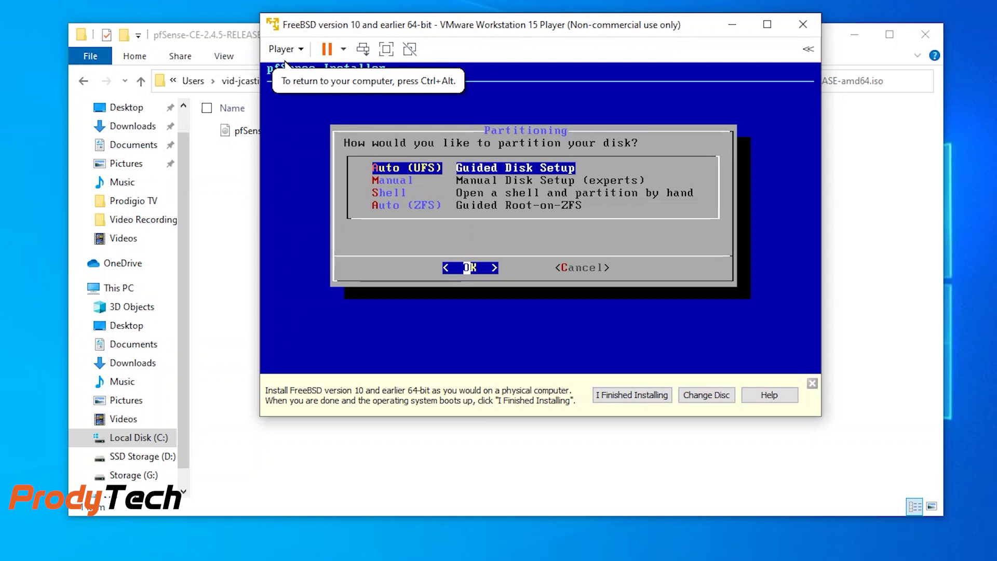
pyautogui.press('Return')
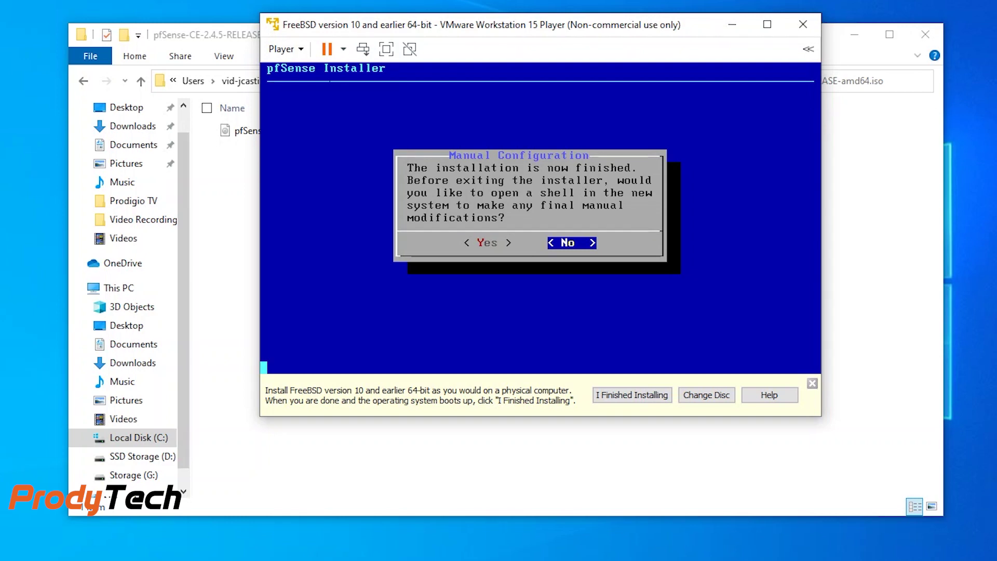
pyautogui.press('Return')
pyautogui.press('Return')
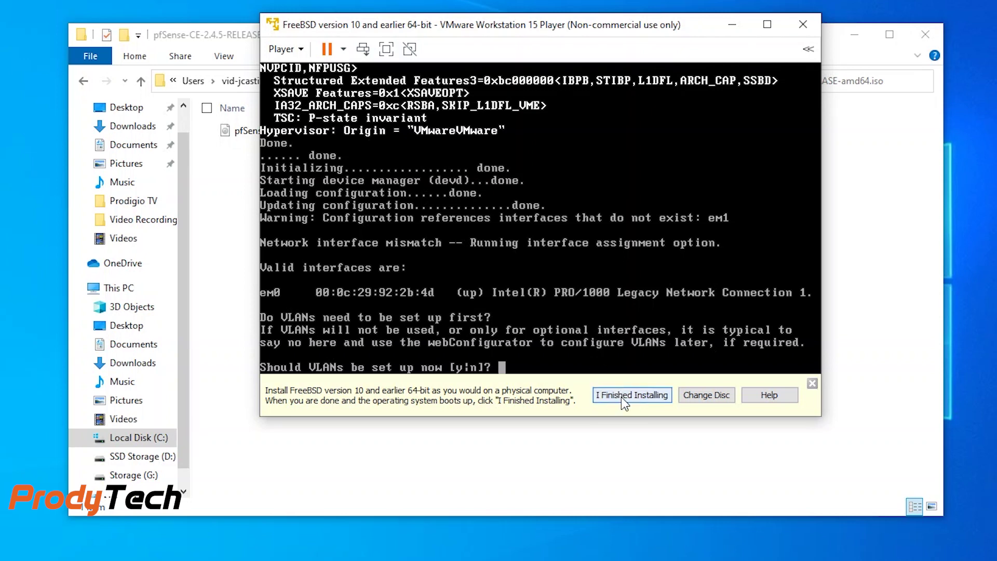
# Step: Mark the installation as finished on VMware's installation reminder bar
pyautogui.click(622, 396)
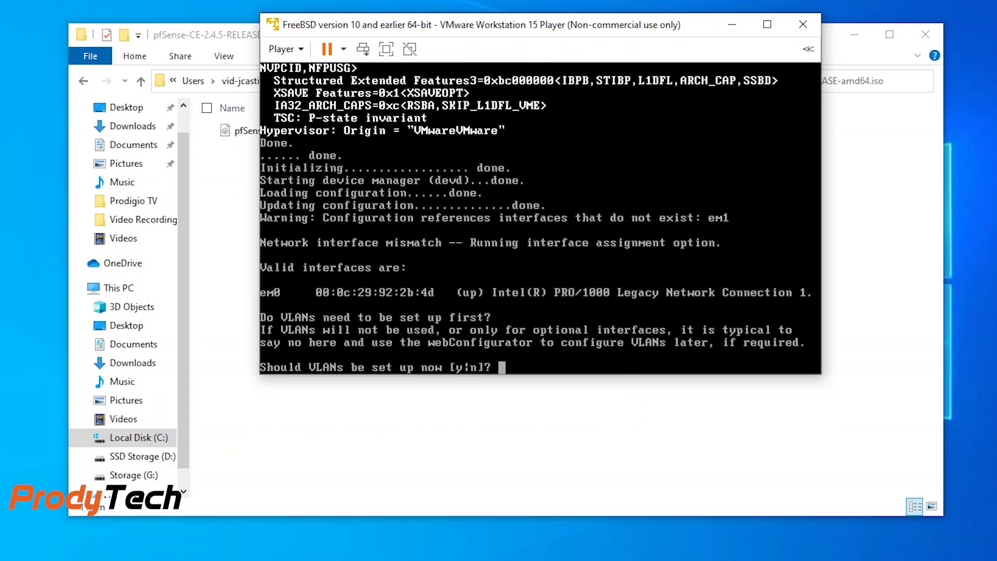
# Step: Skip VLANs, assign em0 as WAN with no LAN interface, and confirm the assignment
pyautogui.write('n')
pyautogui.press('Return')
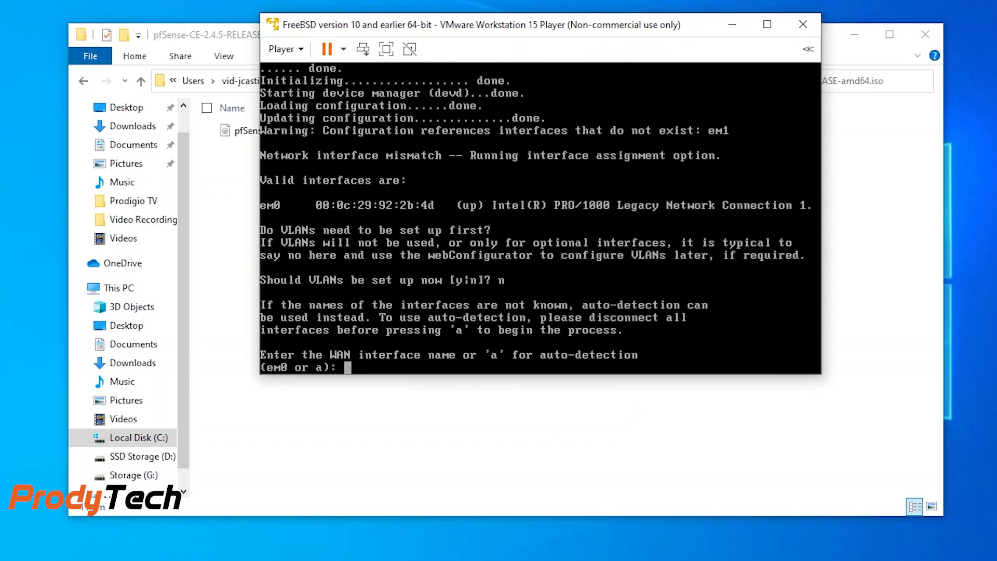
pyautogui.write('em0')
pyautogui.press('Return')
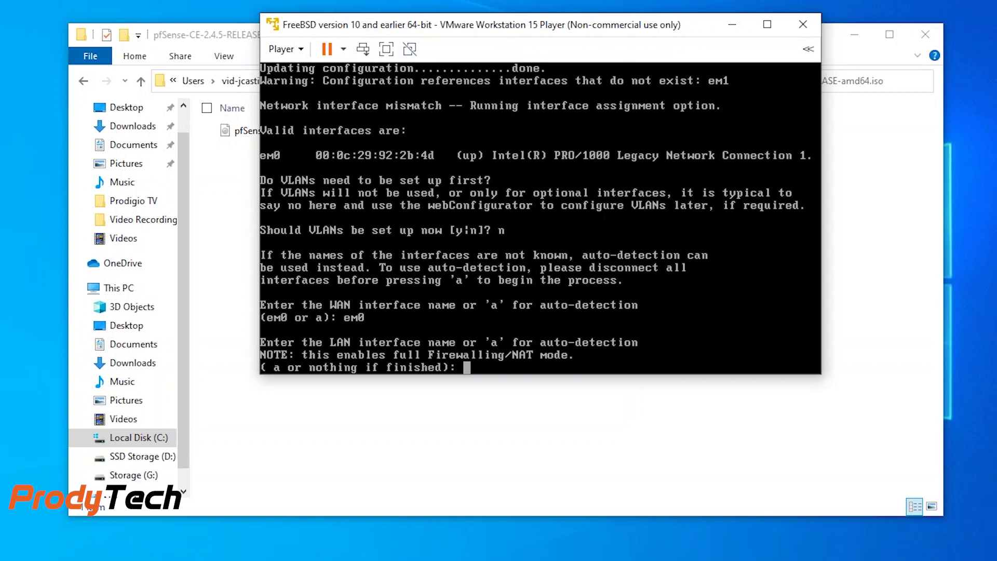
pyautogui.press('Return')
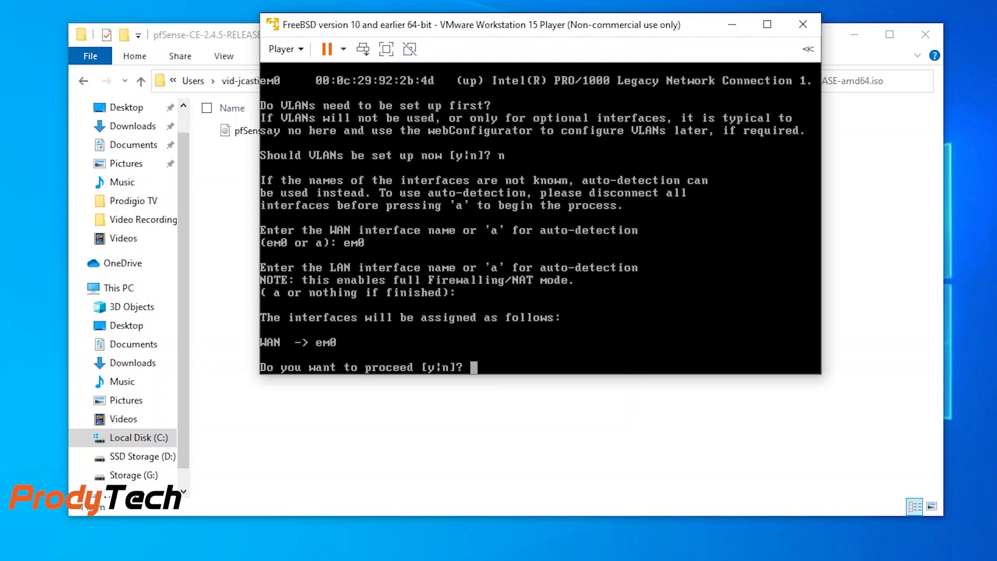
pyautogui.write('y')
pyautogui.press('Return')
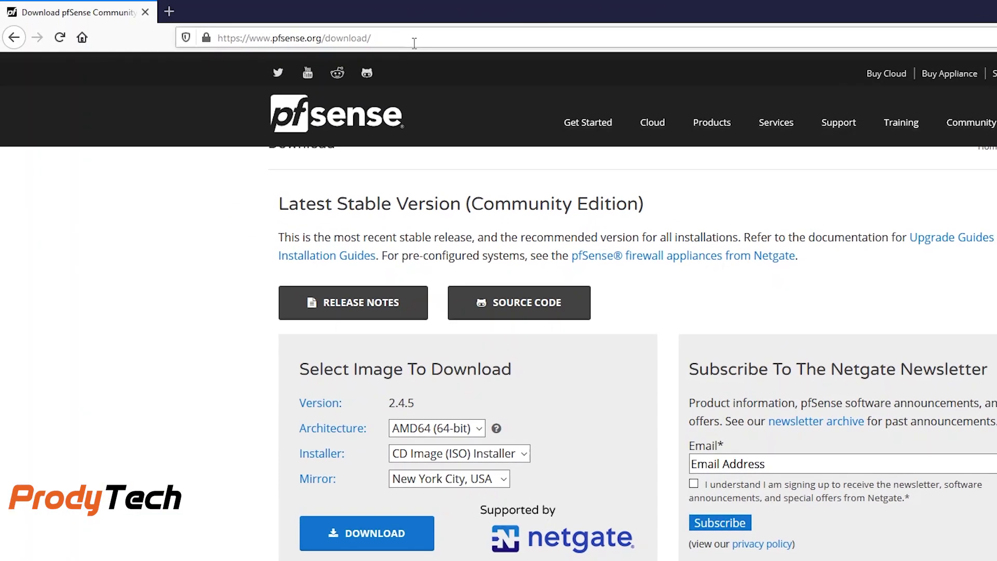
# Step: Browse to the firewall's web address 192.168.142.128 after checking it on the VM console
pyautogui.click(398, 12)
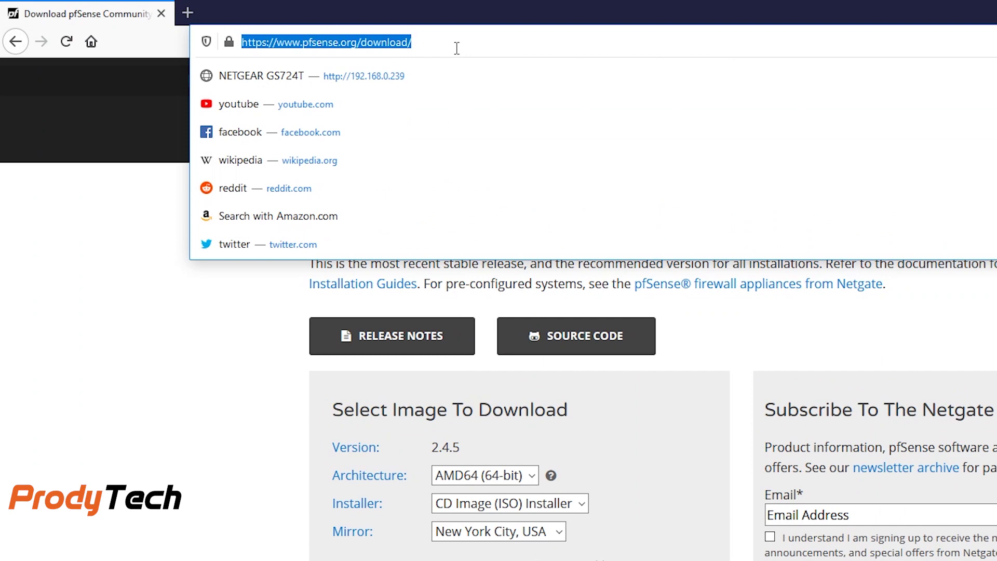
pyautogui.write('http://1')
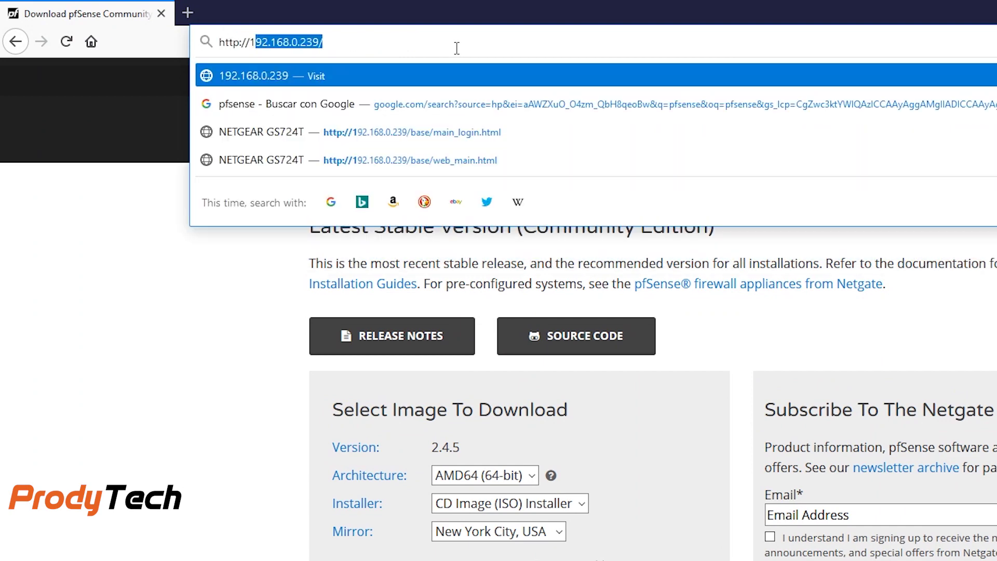
pyautogui.write('92.168.')
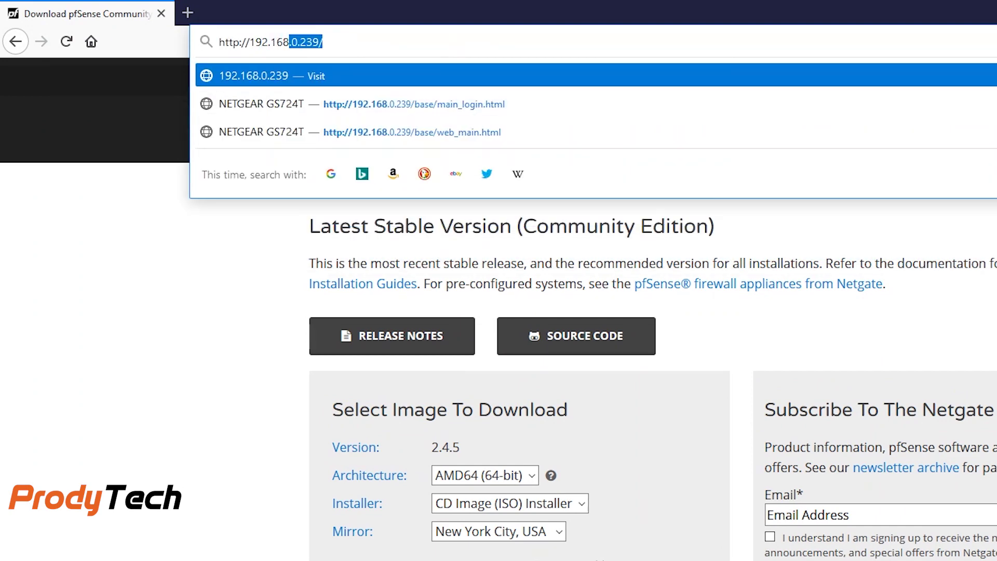
pyautogui.hotkey('alt', 'Tab')
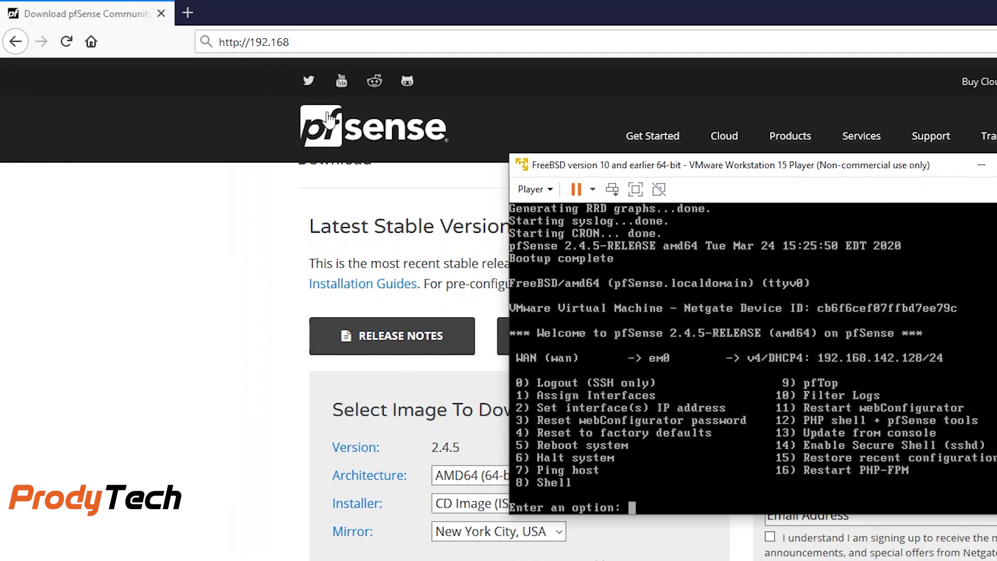
pyautogui.click(323, 42)
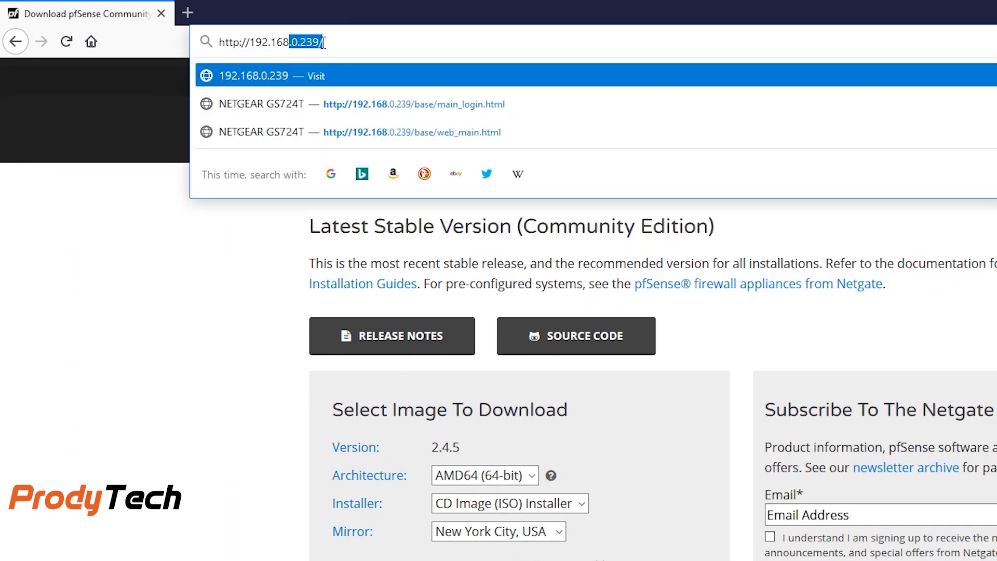
pyautogui.press('BackSpace')
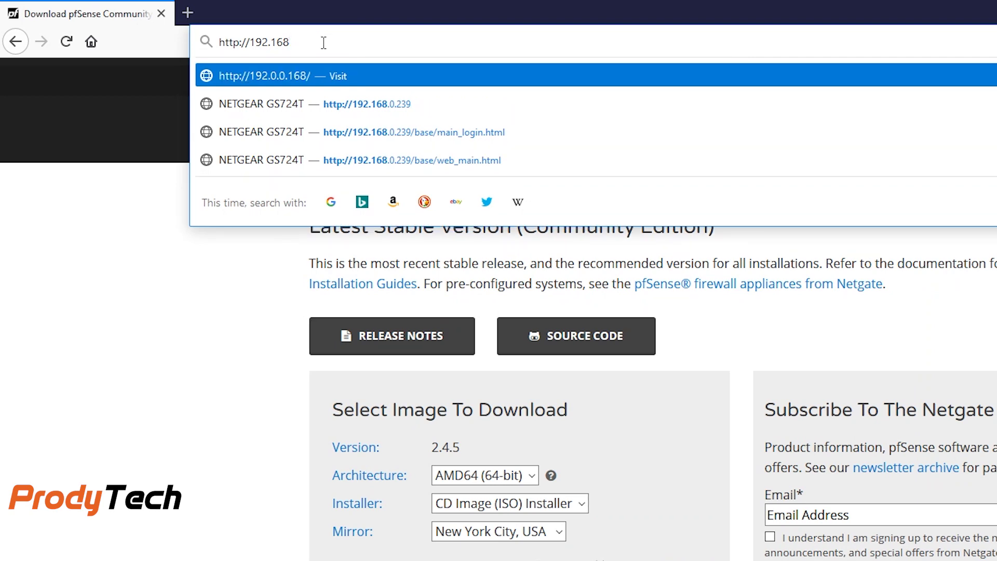
pyautogui.write('.142.168')
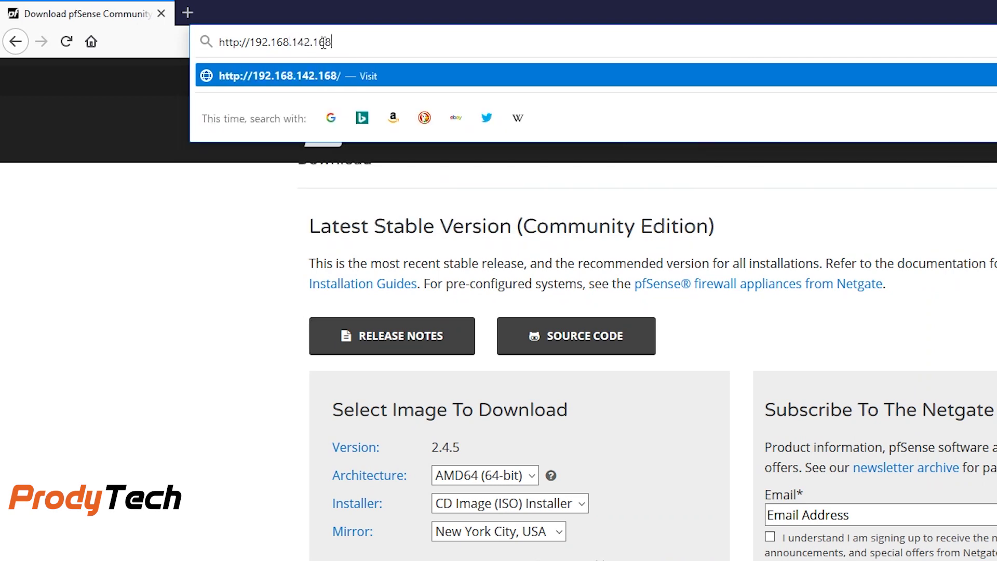
pyautogui.hotkey('alt', 'Tab')
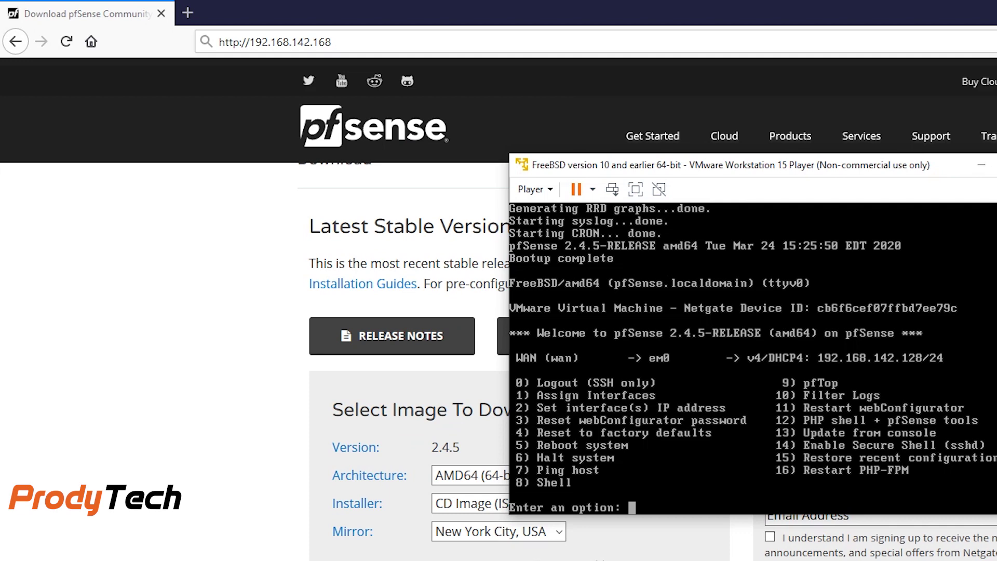
pyautogui.click(324, 41)
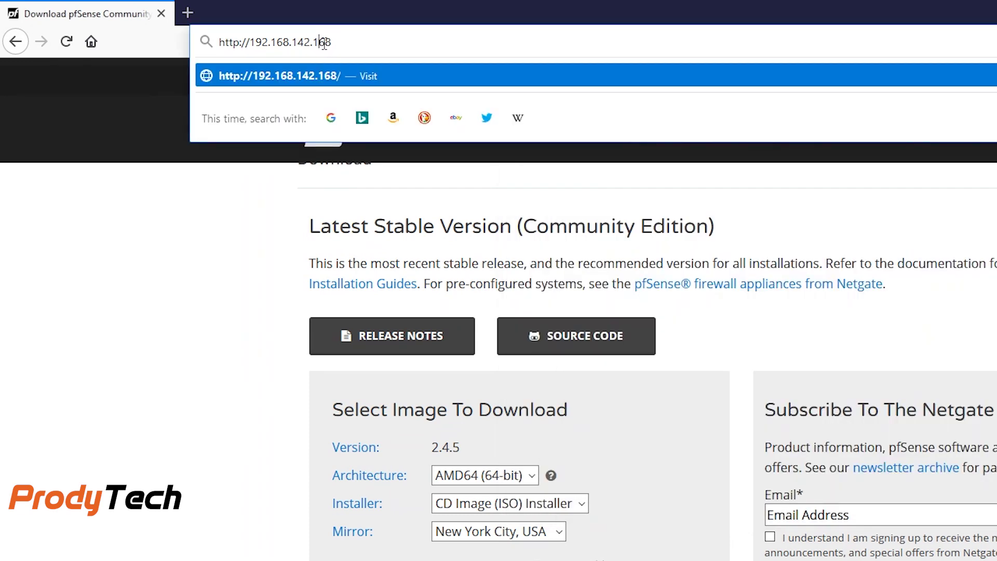
pyautogui.press('BackSpace')
pyautogui.write('2')
pyautogui.press('Return')
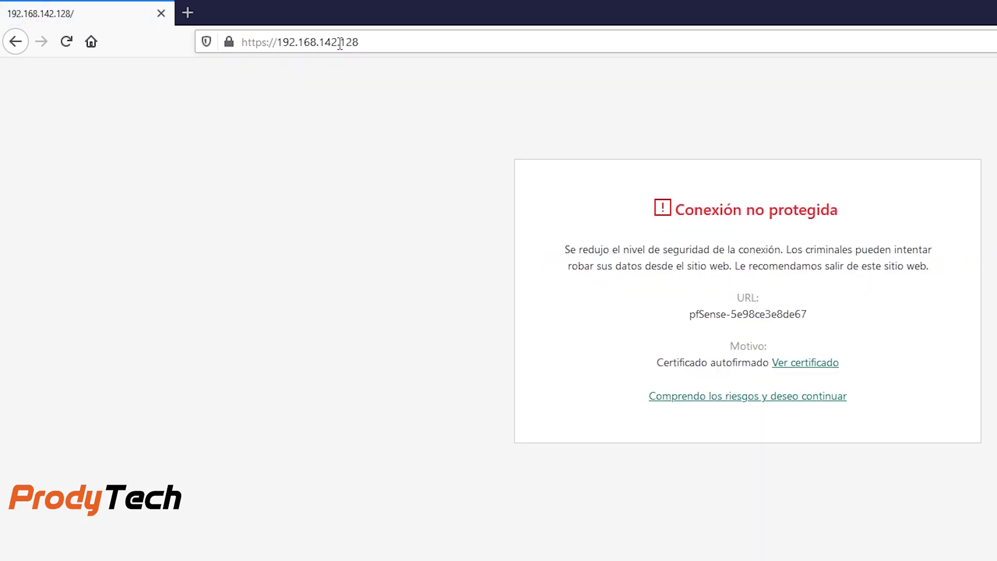
# Step: Accept the self-signed certificate warning and sign in as admin with the default password
pyautogui.click(743, 404)
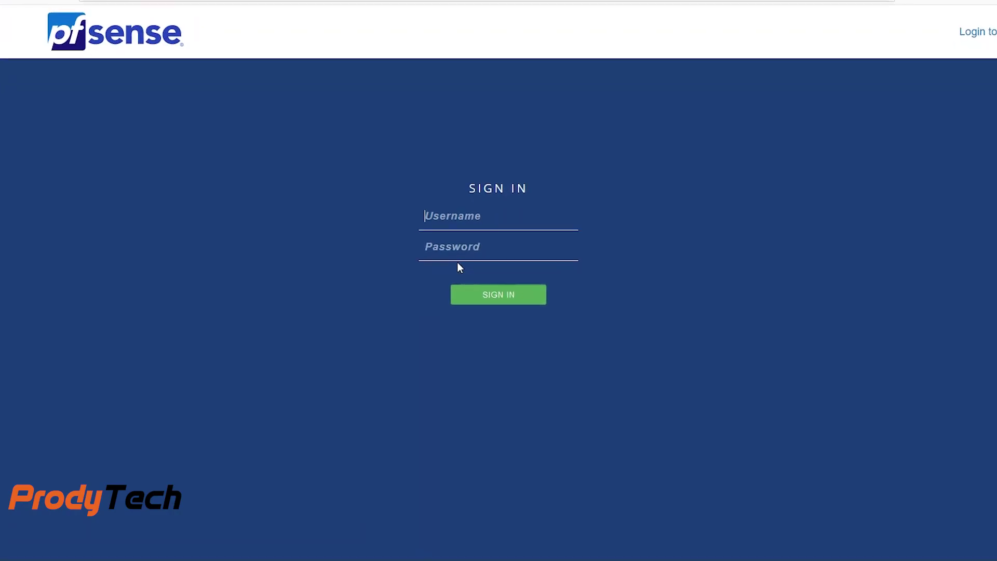
pyautogui.write('admin')
pyautogui.press('Tab')
pyautogui.write('p')
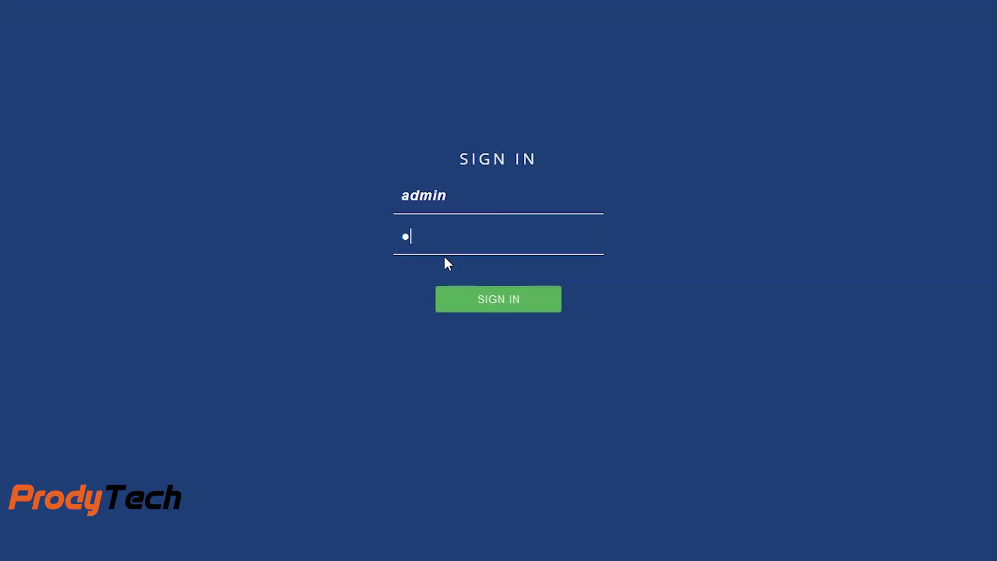
pyautogui.write('fsense')
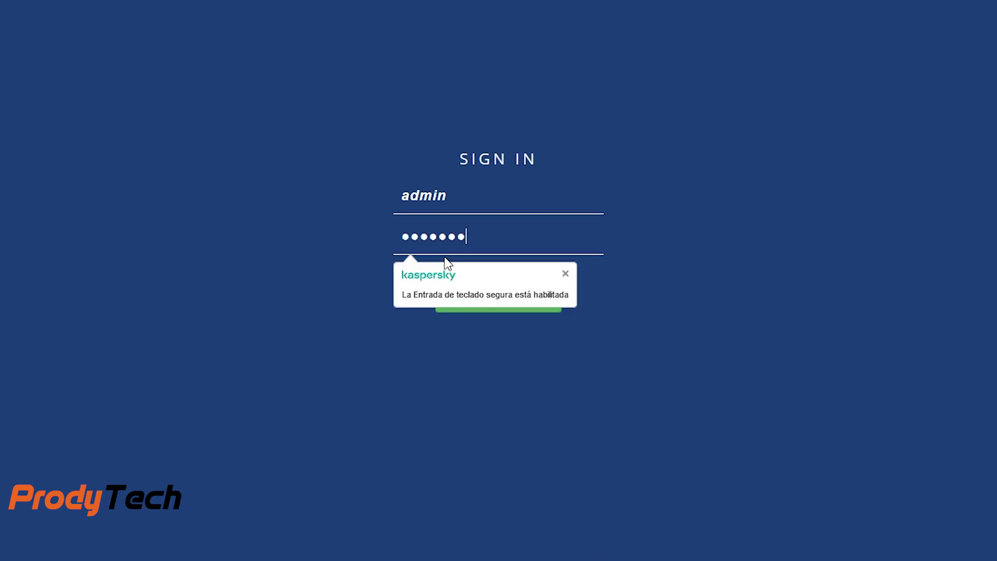
pyautogui.press('Return')
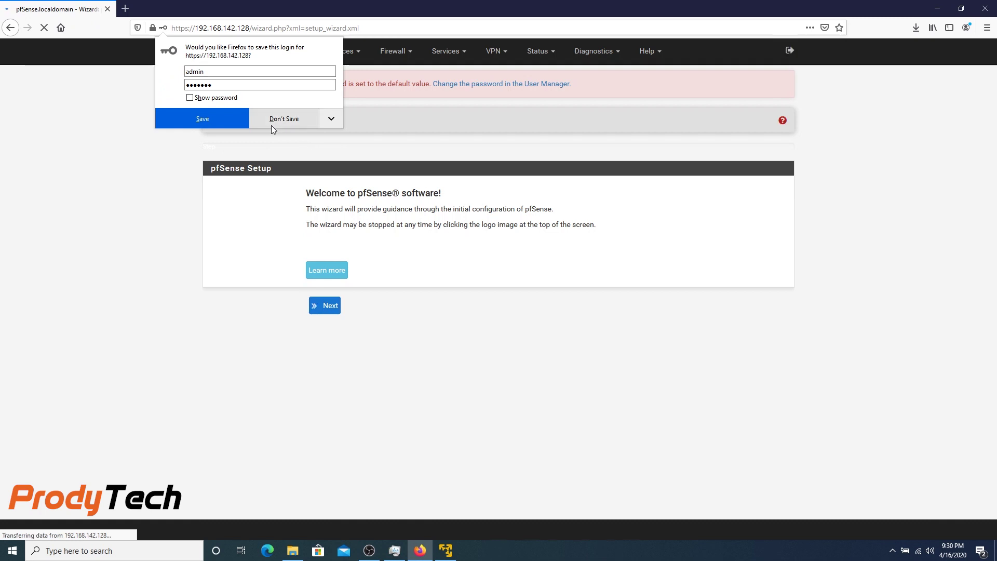
# Step: Decline saving the login, pass the welcome and support pages, and set primary DNS 8.8.8.8
pyautogui.click(274, 124)
pyautogui.click(325, 305)
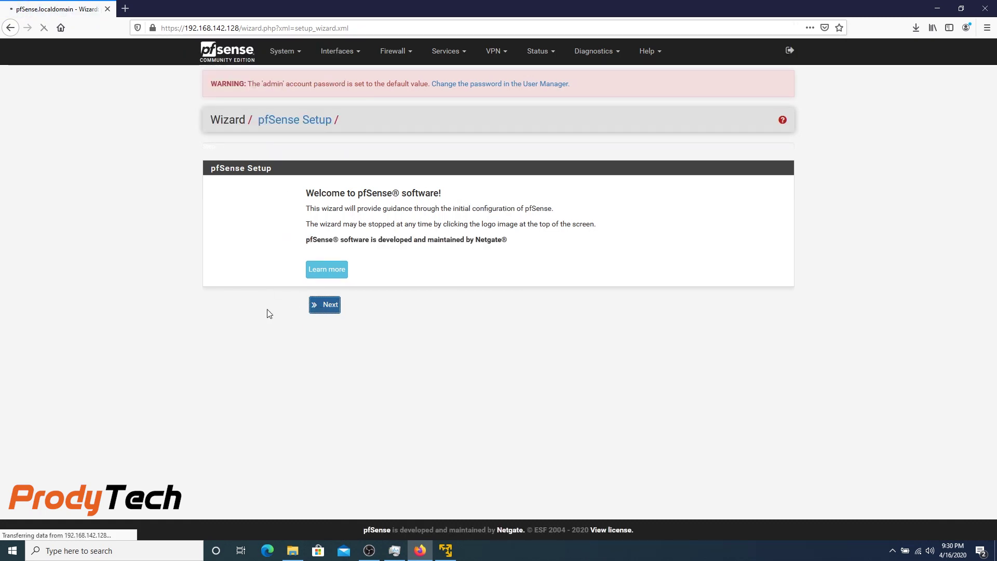
pyautogui.click(316, 319)
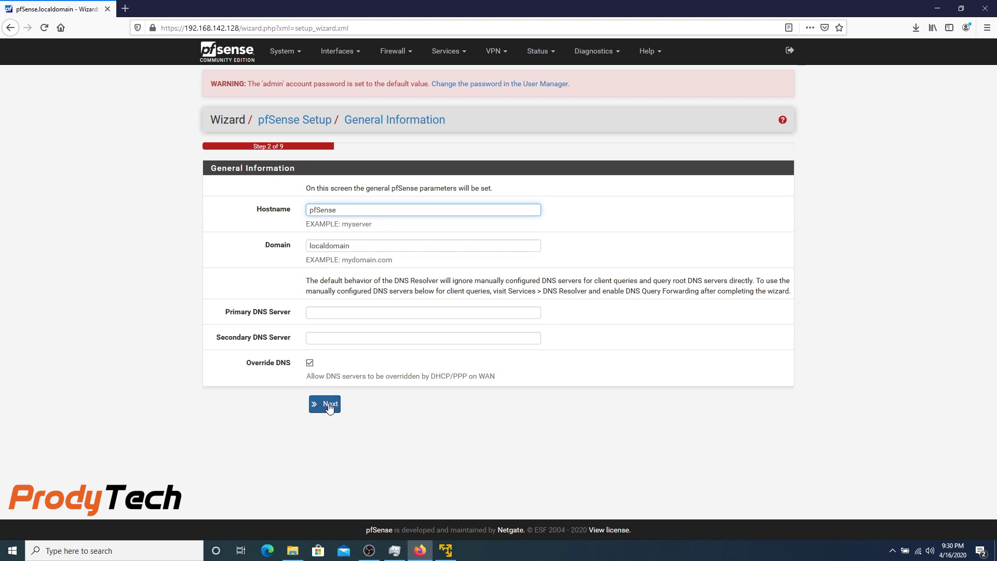
pyautogui.click(337, 312)
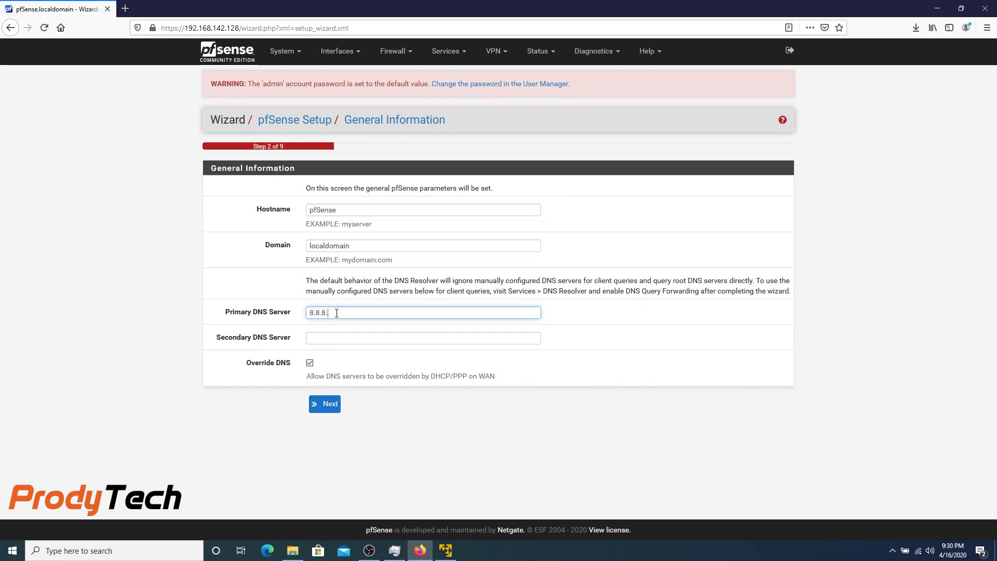
pyautogui.click(340, 403)
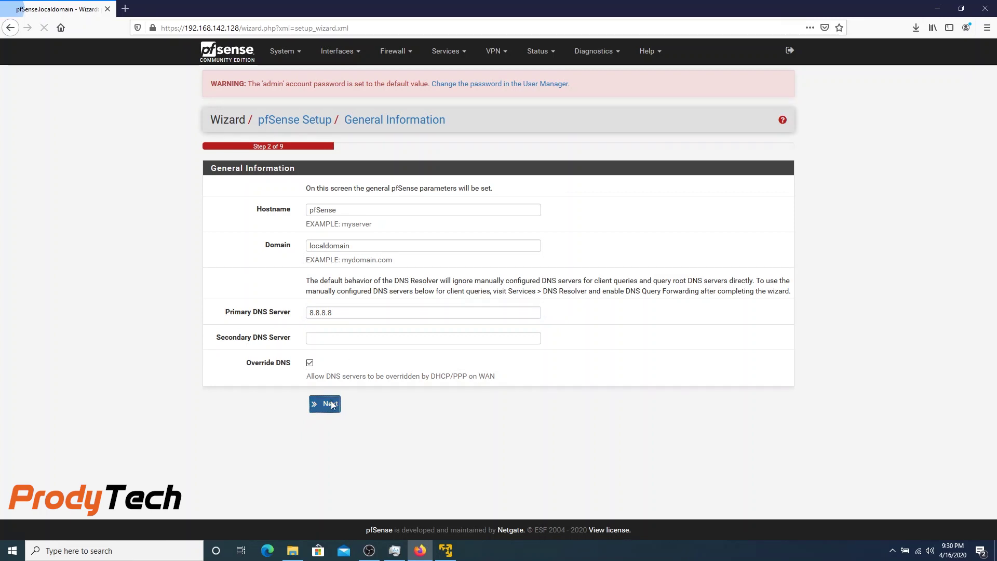
# Step: Select America/Santo_Domingo as the timezone and continue to the WAN step
pyautogui.click(352, 246)
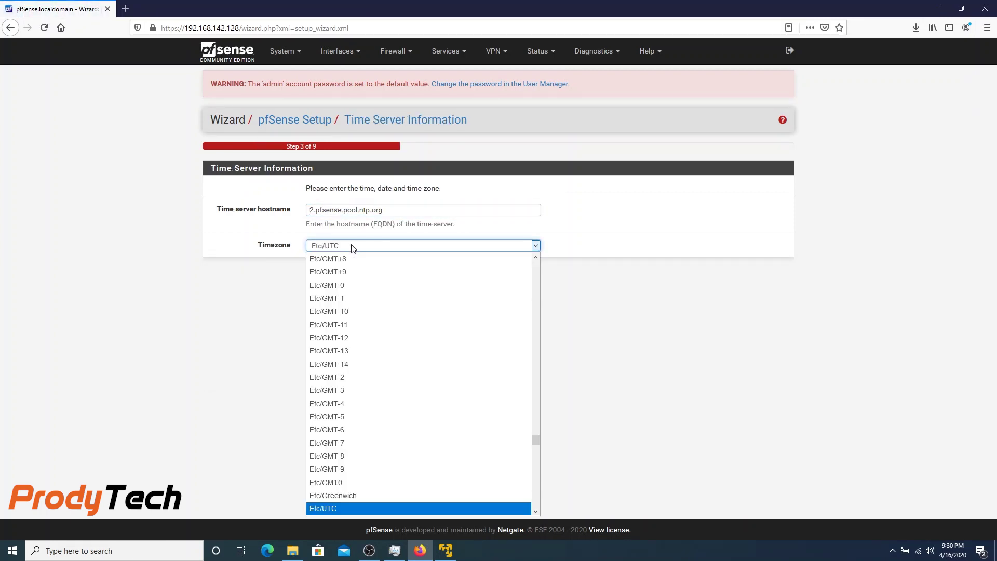
pyautogui.moveTo(535, 439); pyautogui.dragTo(532, 358)
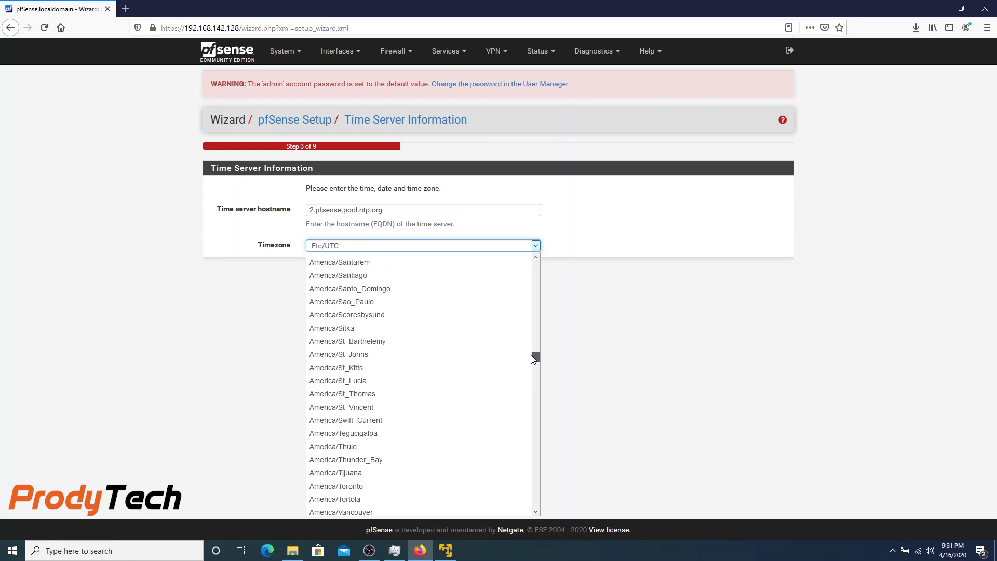
pyautogui.click(430, 288)
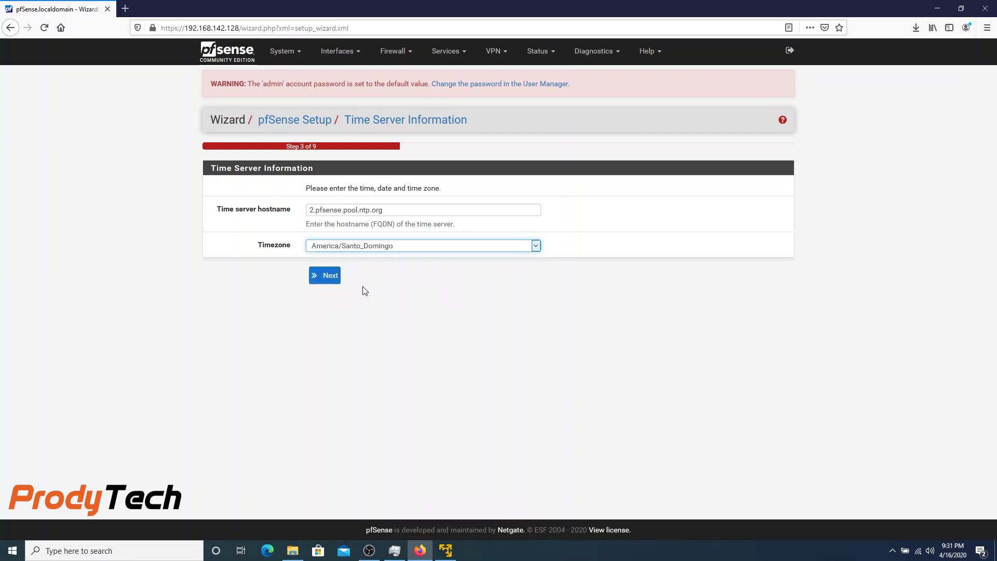
pyautogui.click(327, 279)
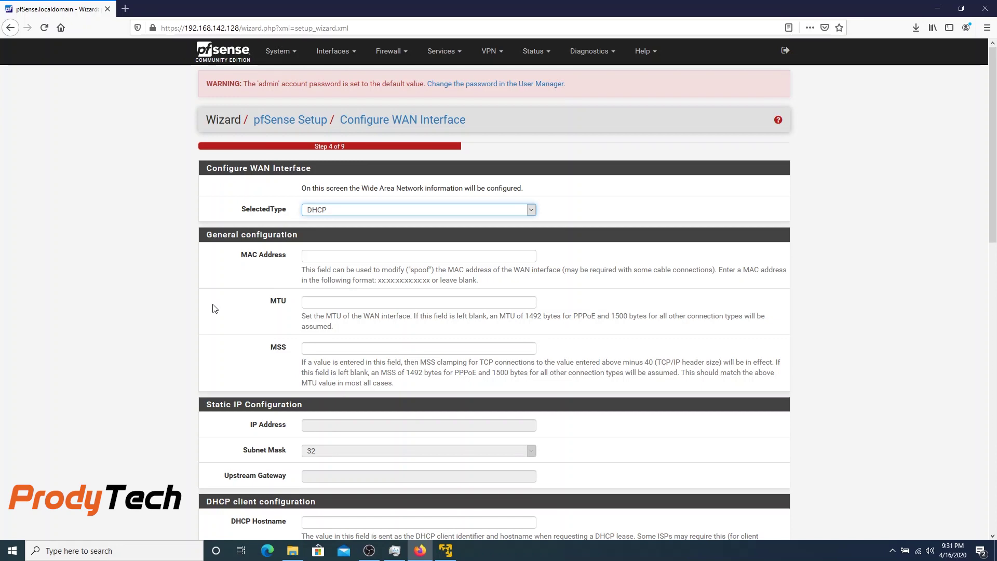
# Step: Accept the DHCP WAN settings and enter the new admin password twice
pyautogui.scroll(-15, 213, 309)
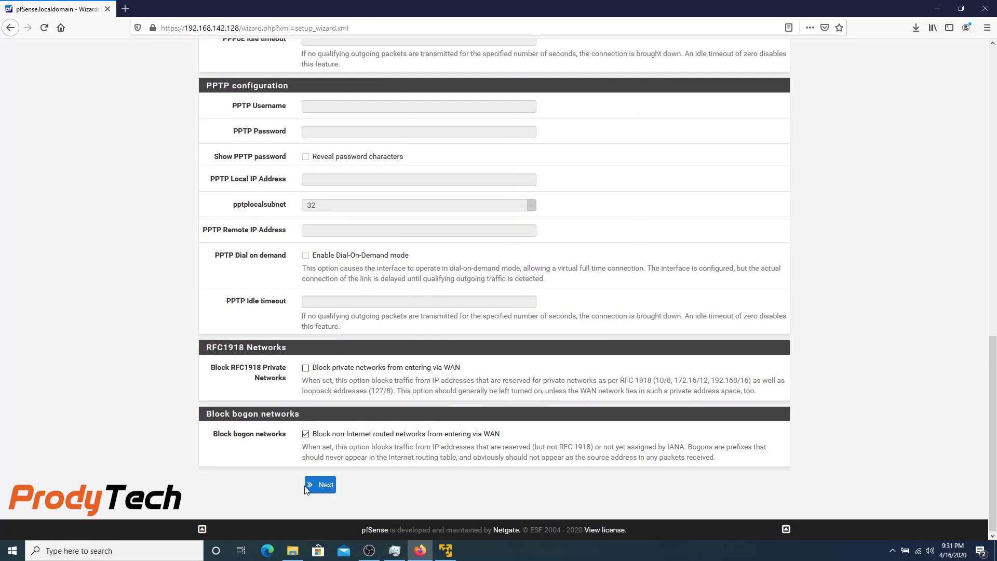
pyautogui.click(308, 488)
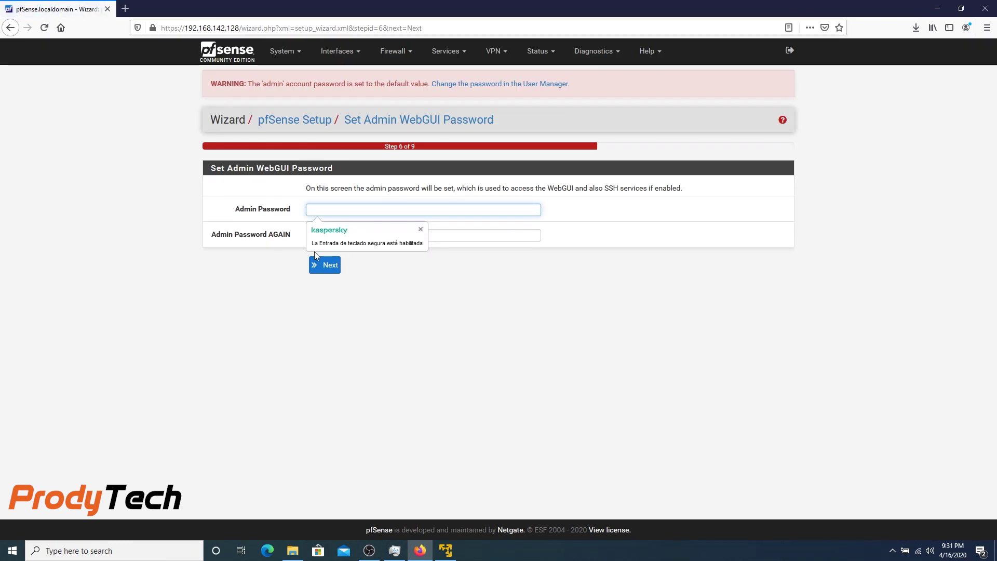
pyautogui.write('••••••')
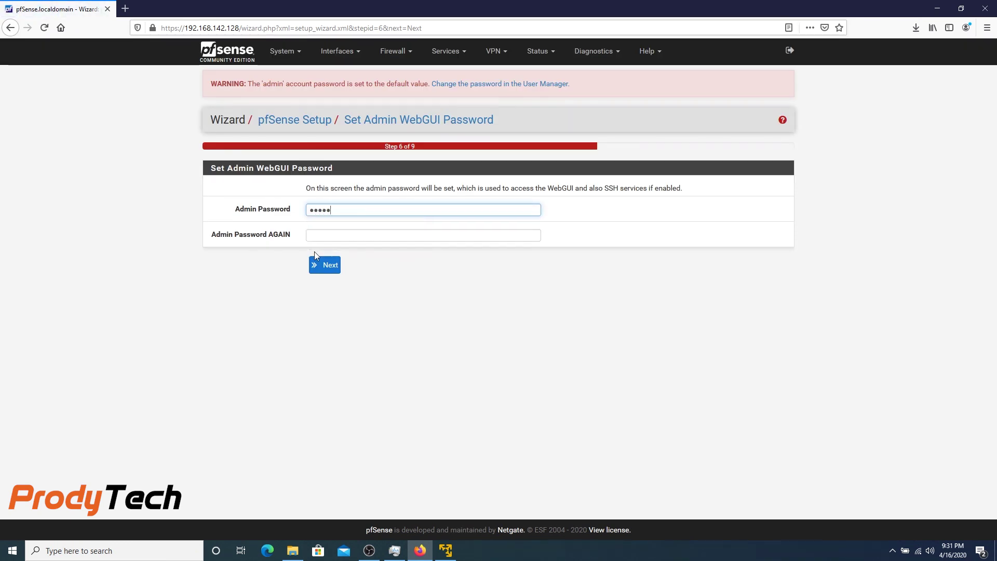
pyautogui.click(321, 237)
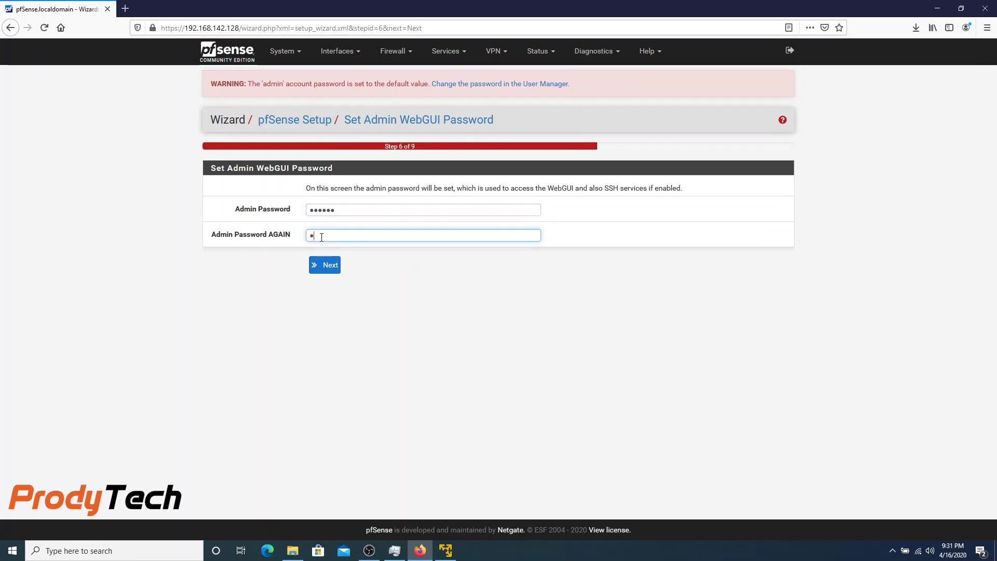
# Step: Save the admin password, reload the pfSense configuration, and bring Task Manager forward
pyautogui.click(325, 266)
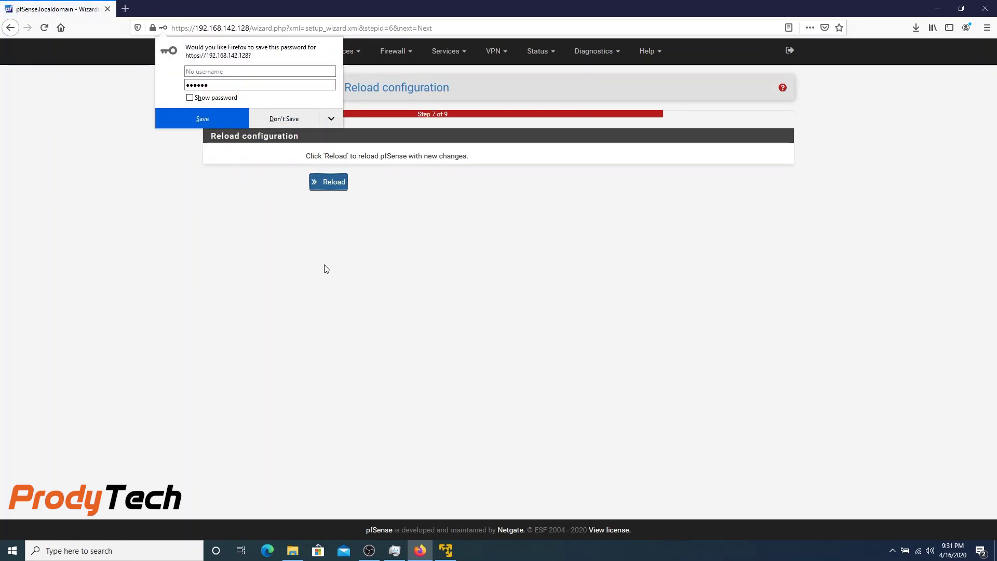
pyautogui.click(326, 186)
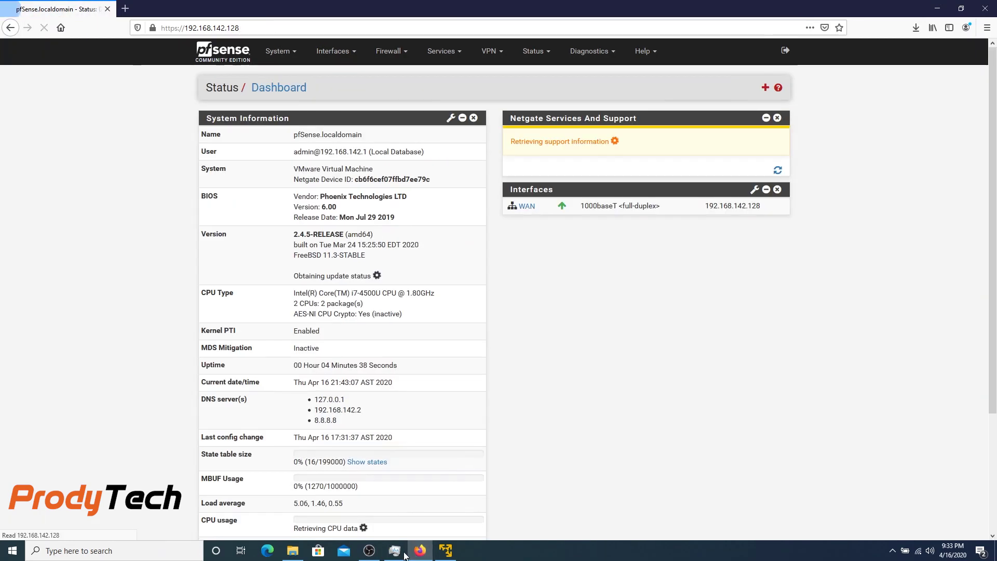
pyautogui.click(404, 553)
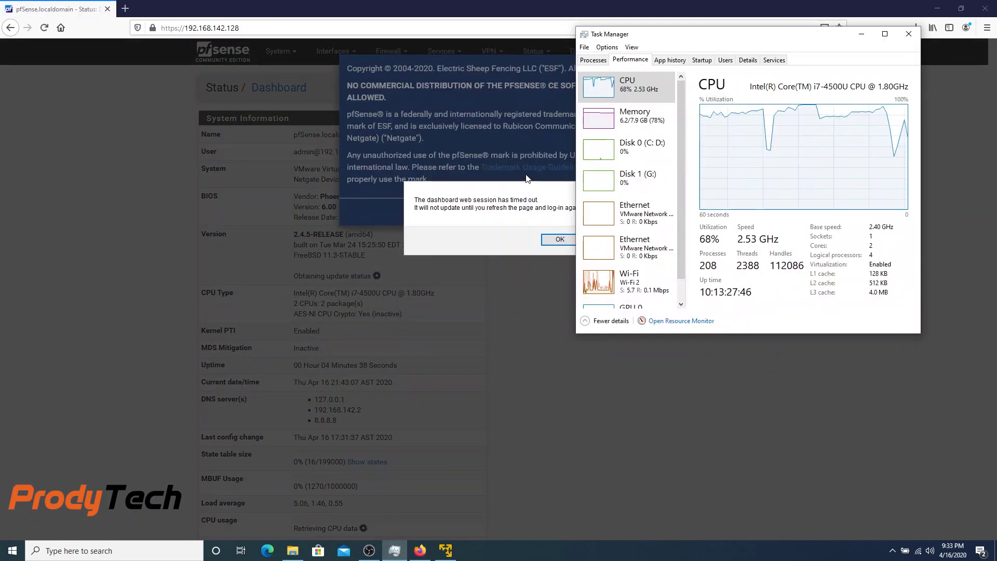
# Step: Return to Firefox, then dismiss the session timeout alert, copyright notice and survey pop-up
pyautogui.click(495, 242)
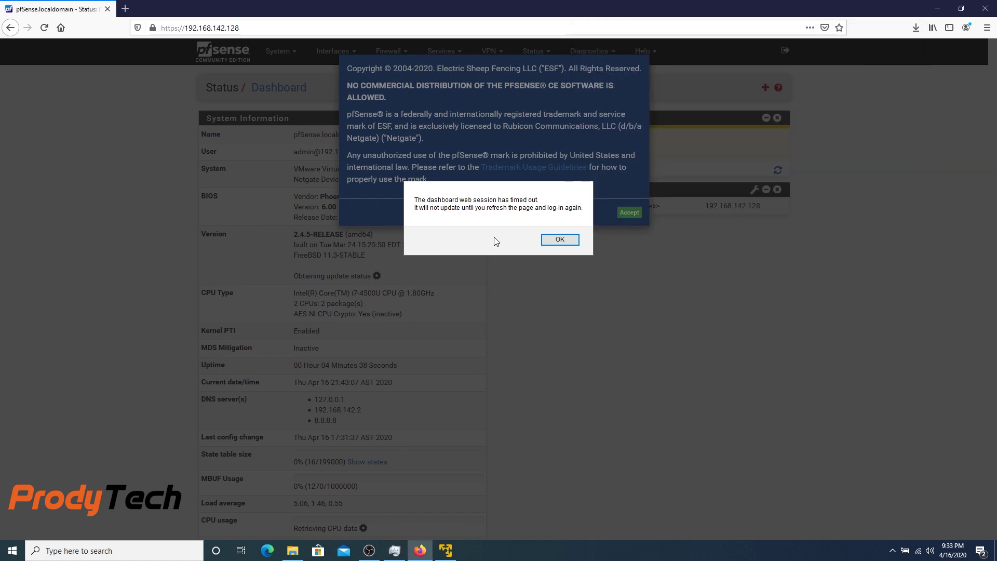
pyautogui.click(565, 242)
pyautogui.click(630, 214)
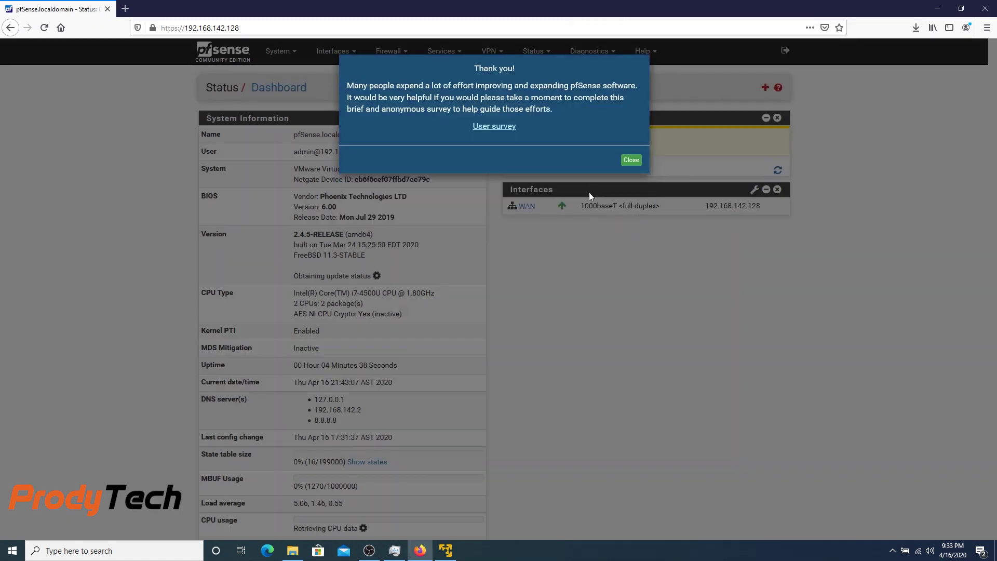
pyautogui.click(629, 161)
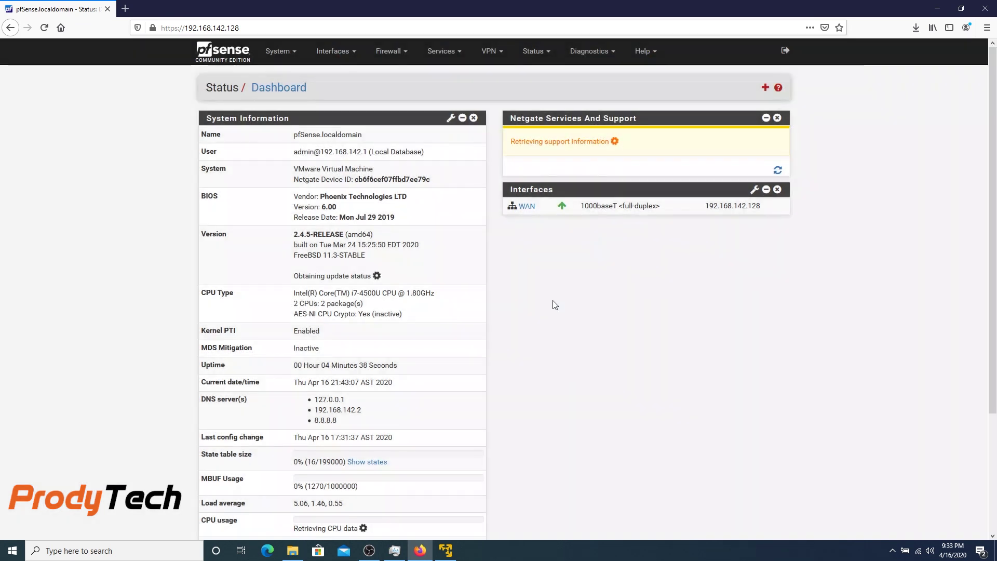
pyautogui.scroll(-3, 555, 305)
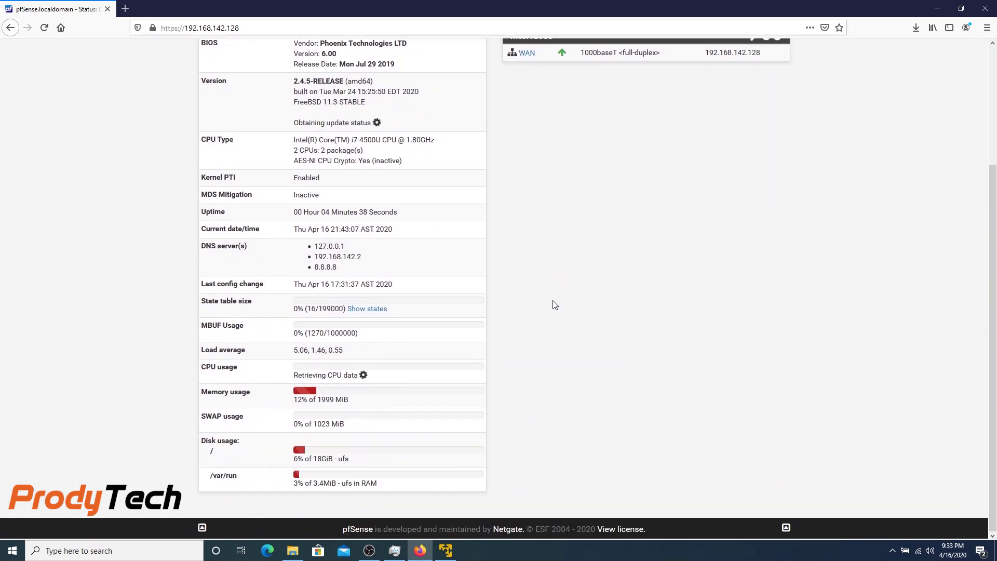
pyautogui.scroll(3, 555, 305)
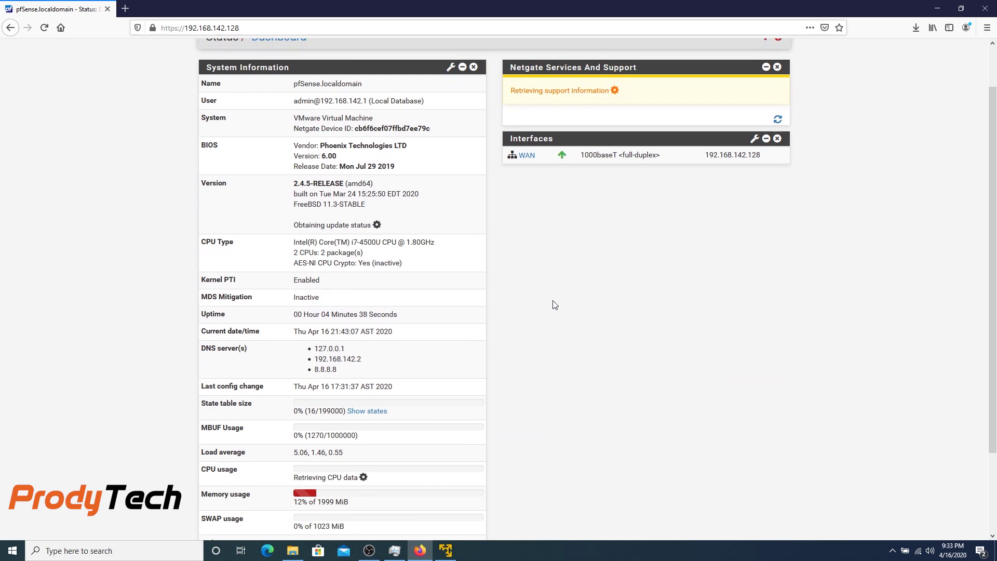